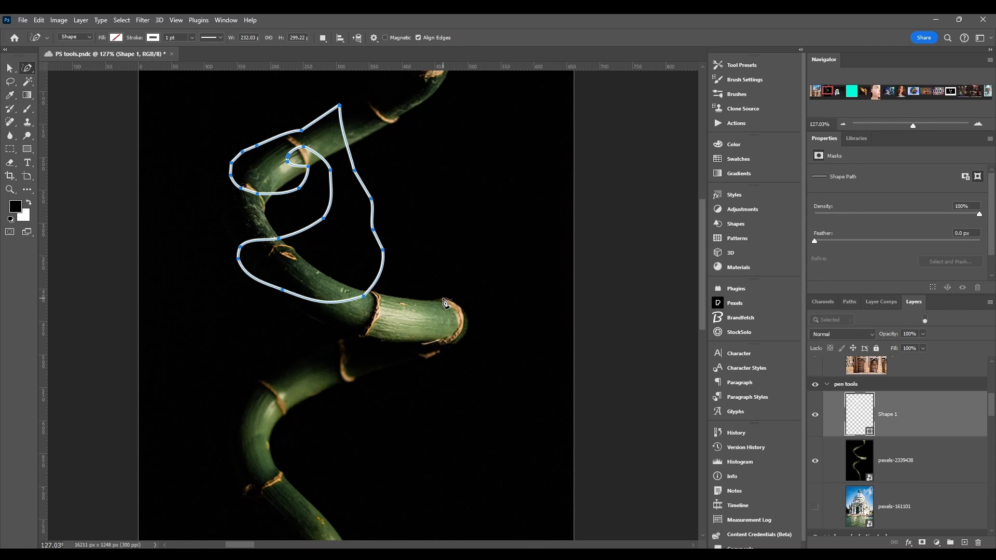
Step: Outline the bright bamboo segment between its two nodes as a closed shape about 142 by 77 px
click(442, 301)
click(390, 299)
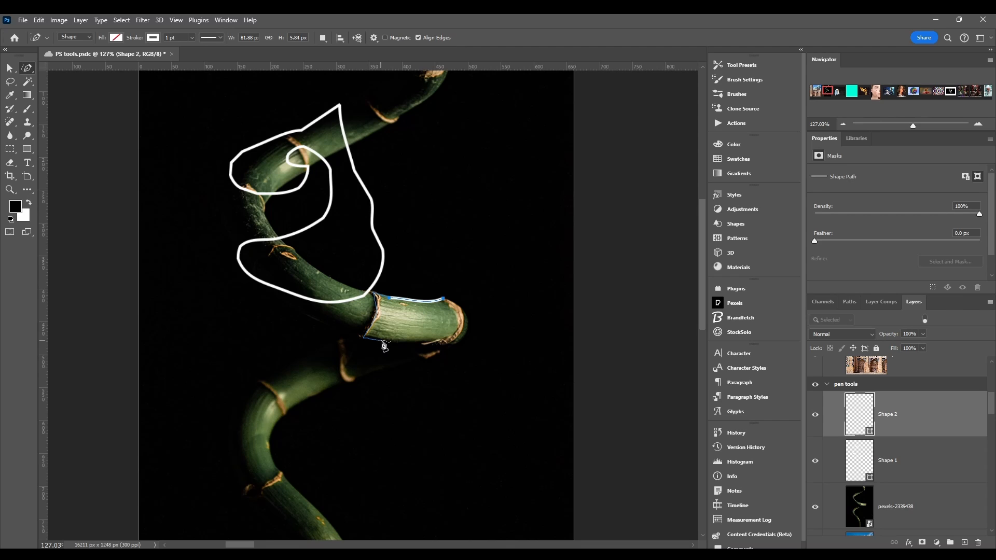
click(444, 301)
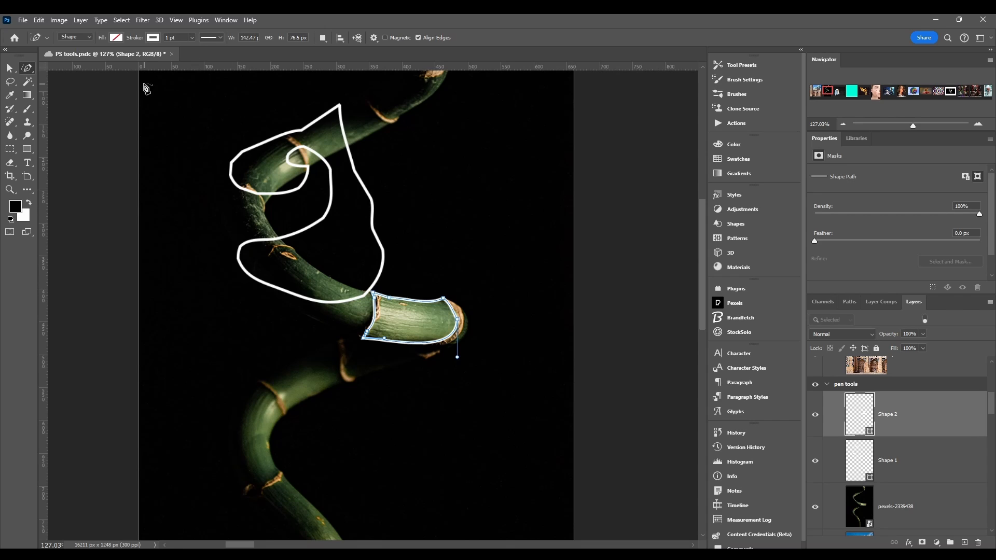
click(81, 37)
click(48, 39)
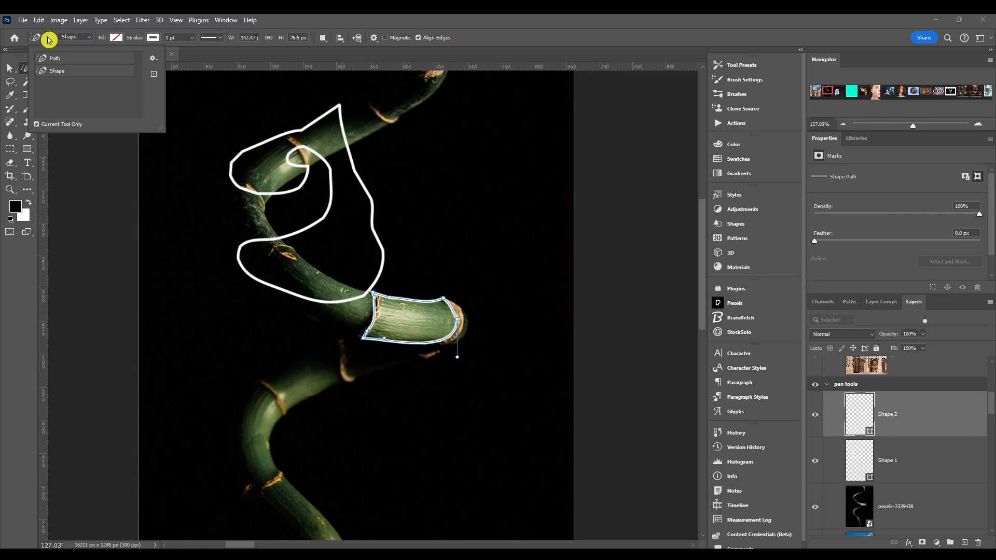
click(84, 37)
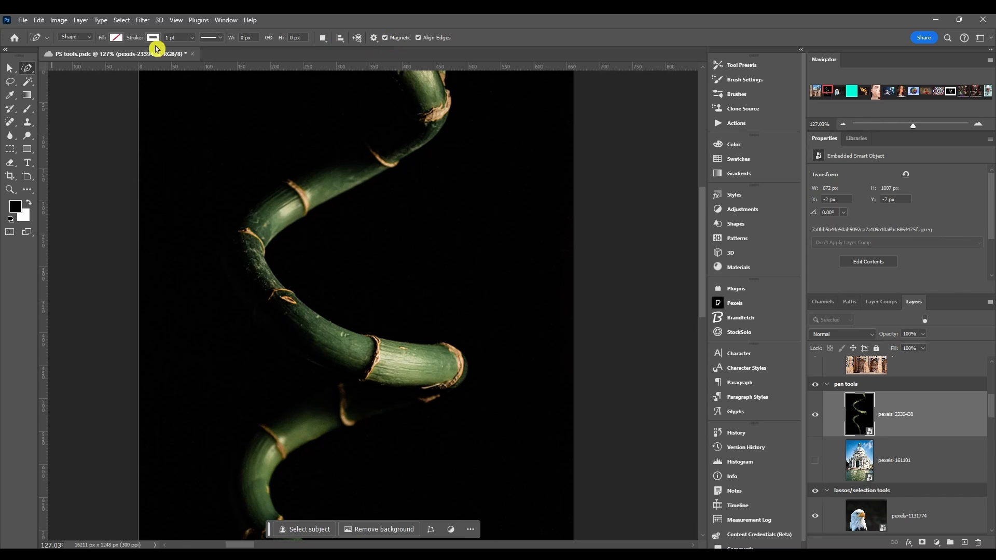
Step: Trace a magnetic freeform path in Path mode along the bamboo's outer right edge, from the upper node down to the third node
click(78, 38)
click(81, 54)
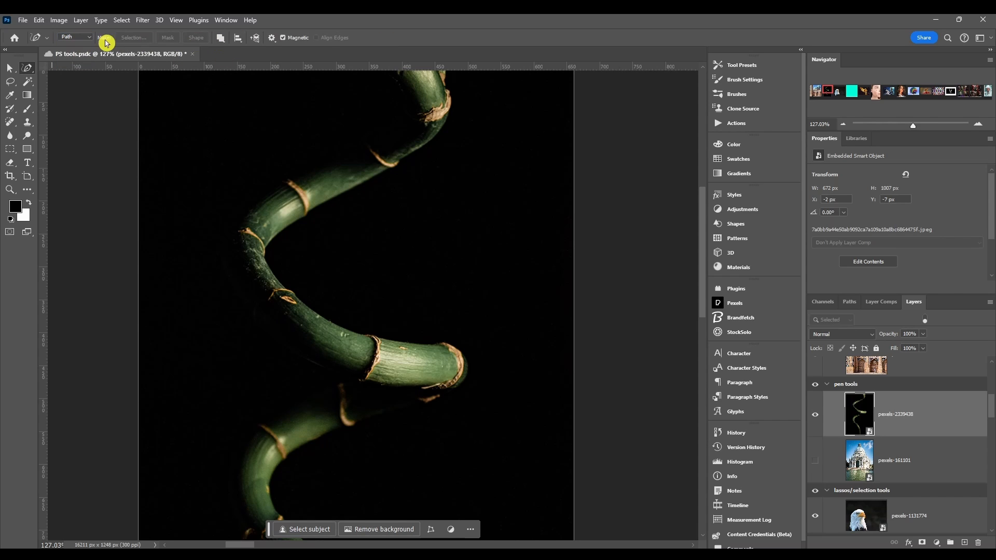
click(283, 39)
scroll(454, 117, up, 5)
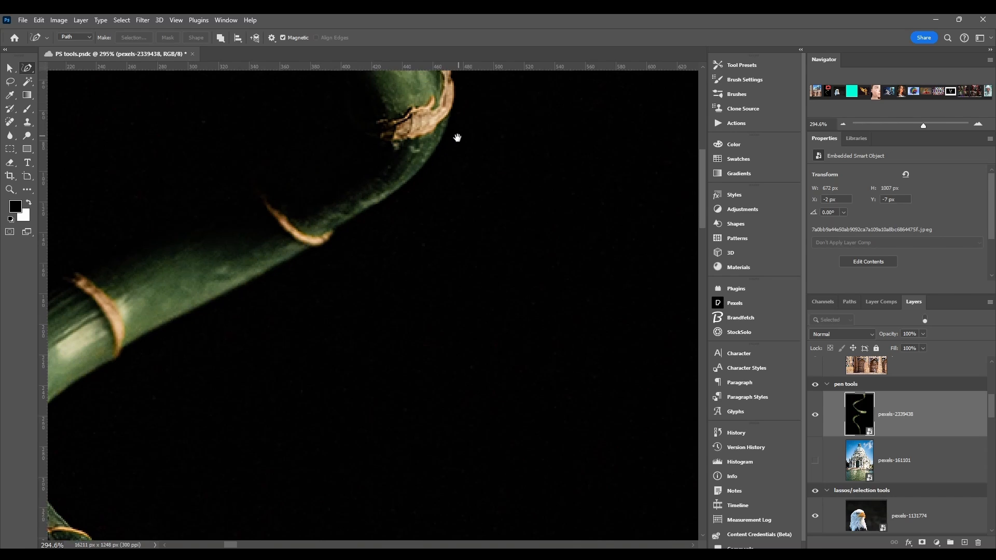
drag(457, 138, 447, 160)
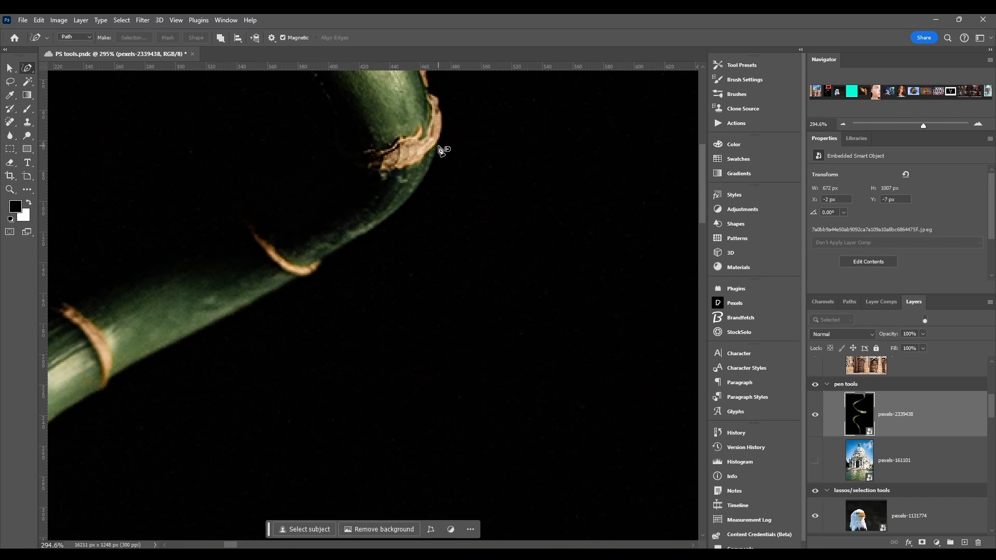
click(437, 146)
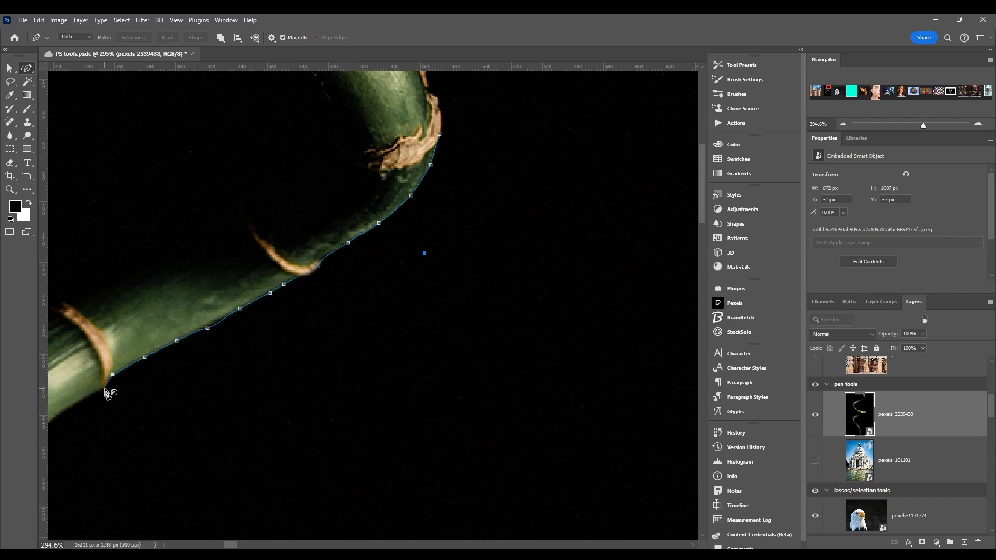
double_click(106, 392)
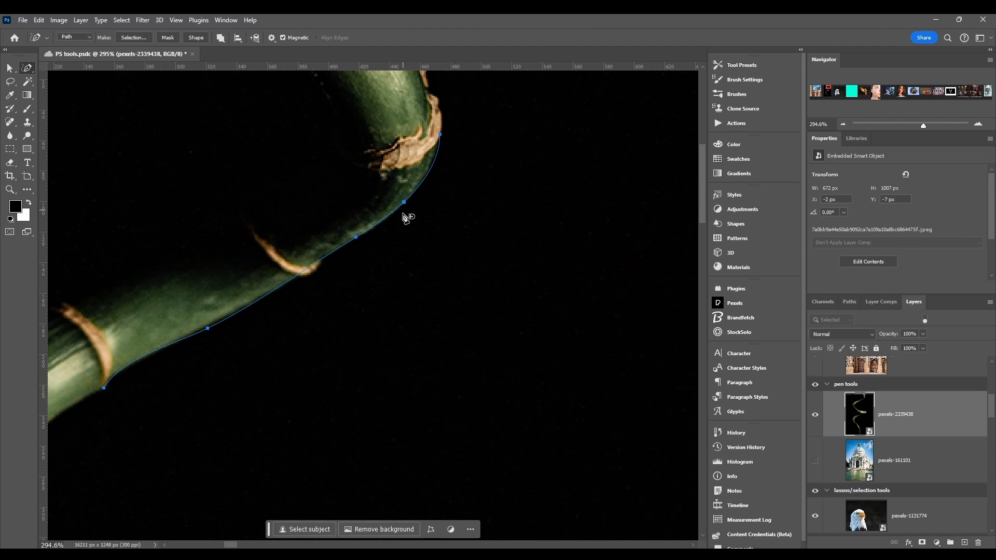
Step: Try a meandering magnetic path across the dark empty area beside the bamboo
click(340, 247)
click(544, 228)
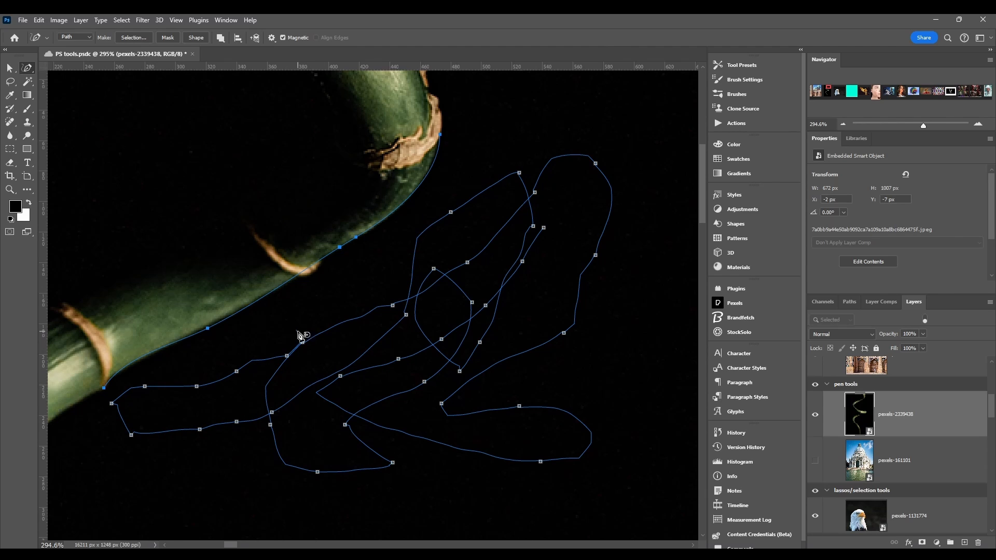
scroll(210, 406, up, 1)
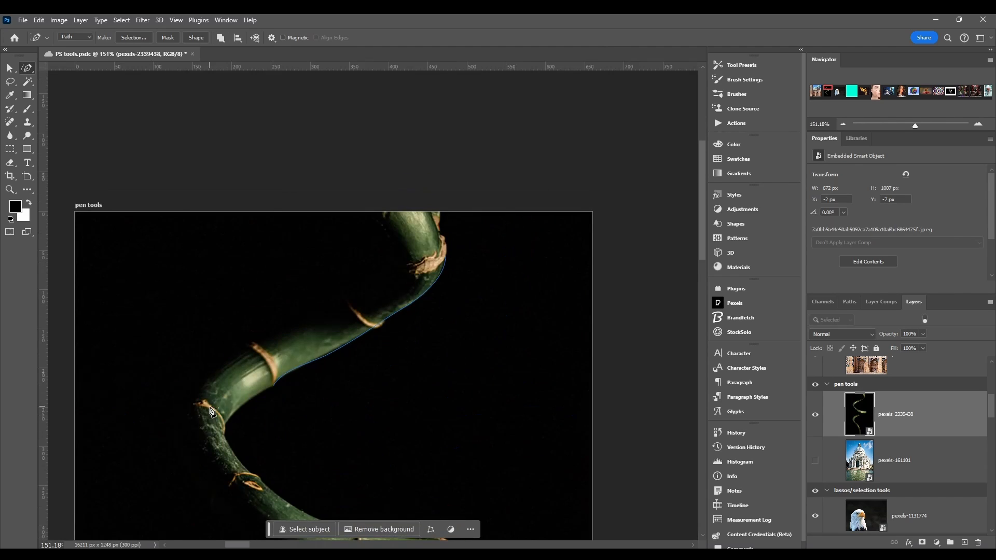
scroll(210, 405, down, 2)
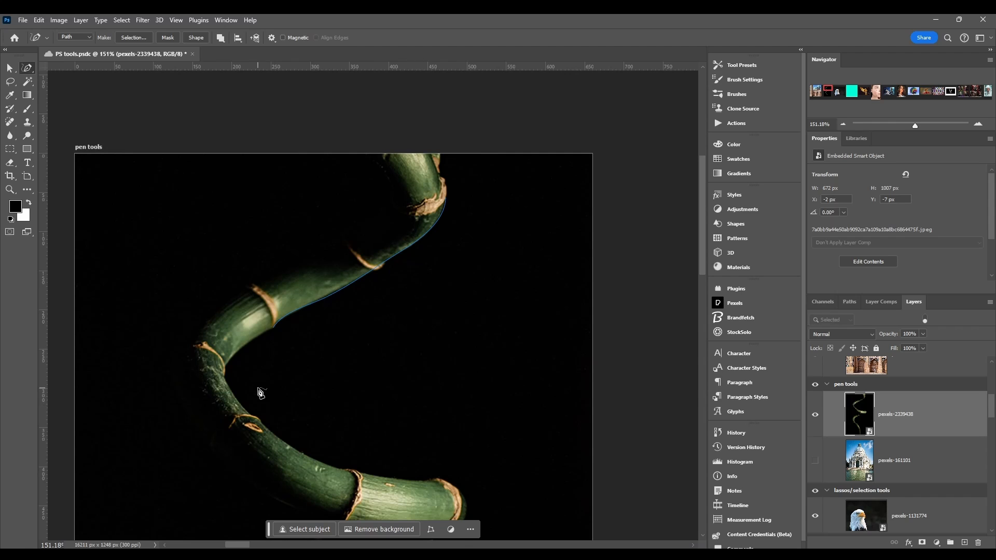
Step: Try to extend the path along the bamboo's inner edge, and open the path options that include Pen Pressure
scroll(257, 386, up, 5)
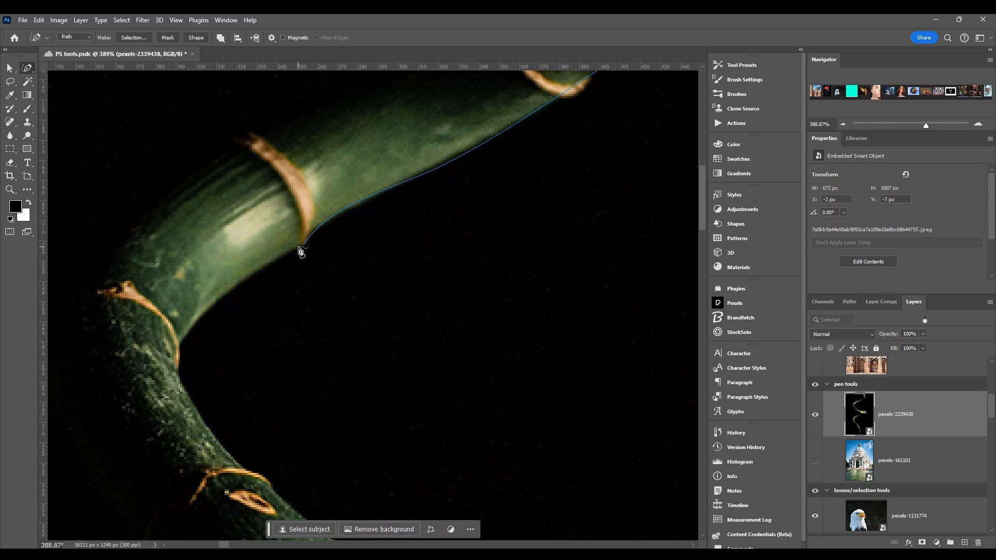
drag(295, 253, 226, 301)
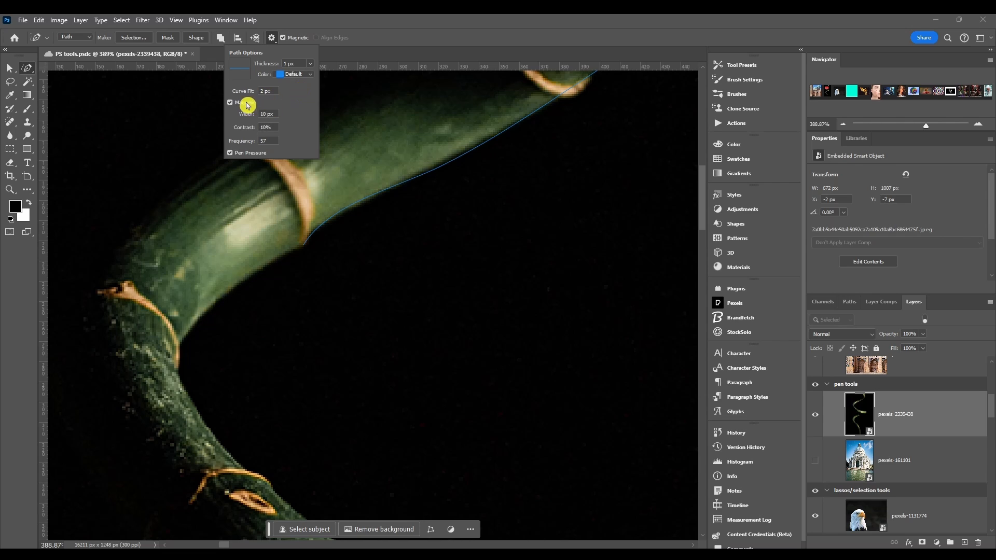
click(231, 153)
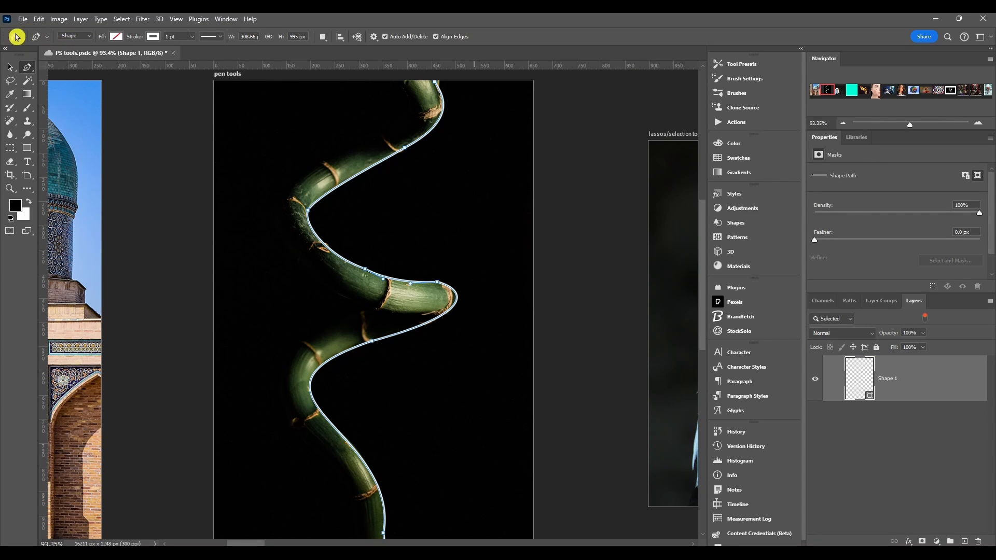
Step: Switch the Pen tool between its Path and Shape presets, finishing in Path mode
click(47, 38)
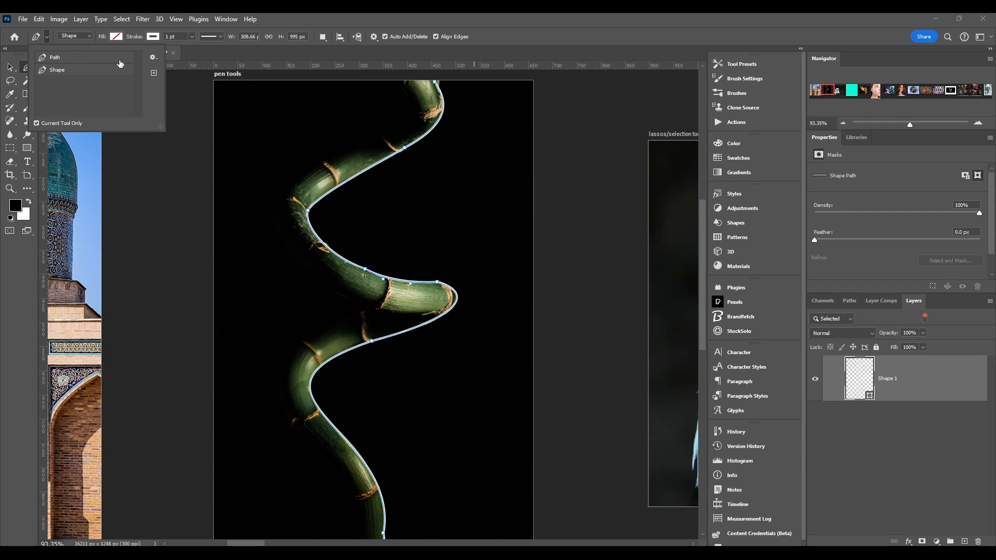
click(57, 61)
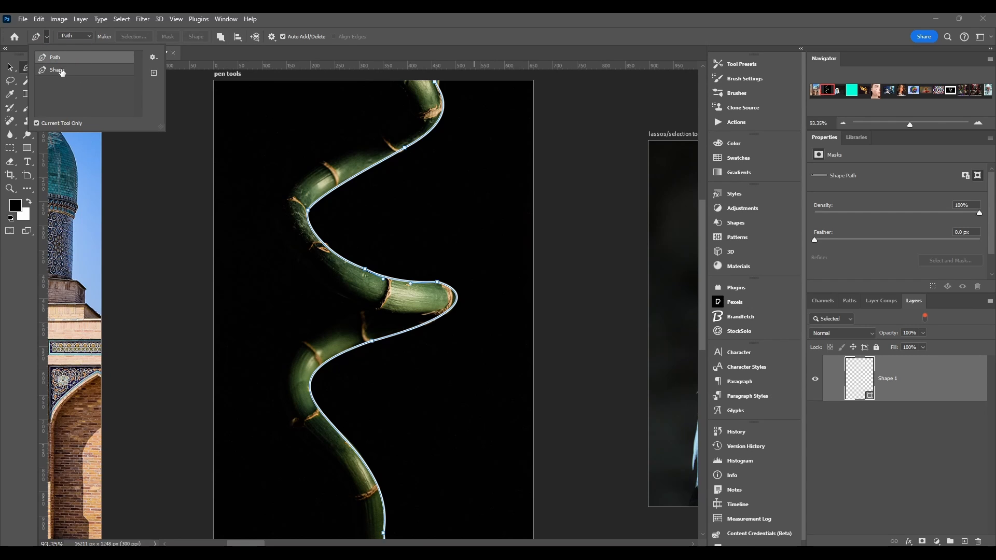
click(62, 71)
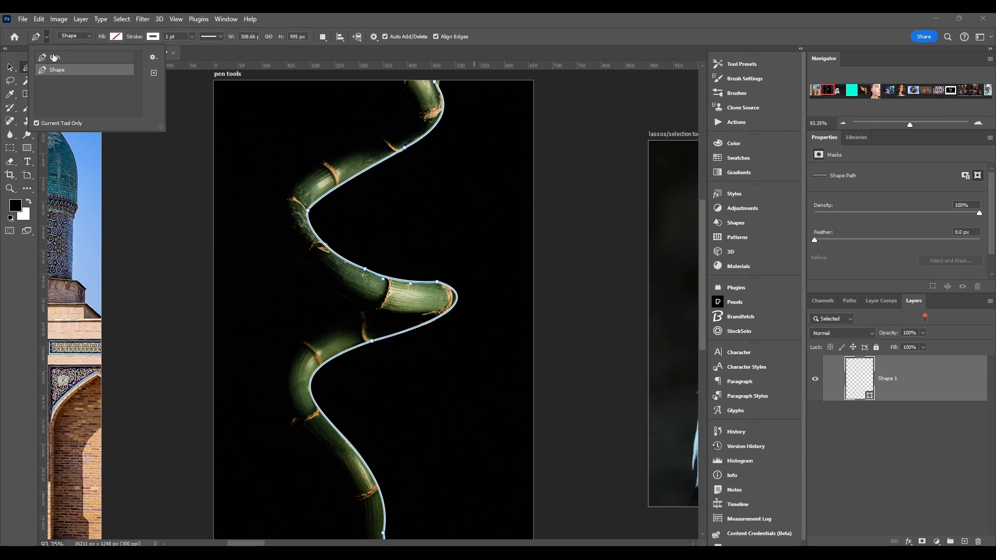
click(54, 57)
click(73, 36)
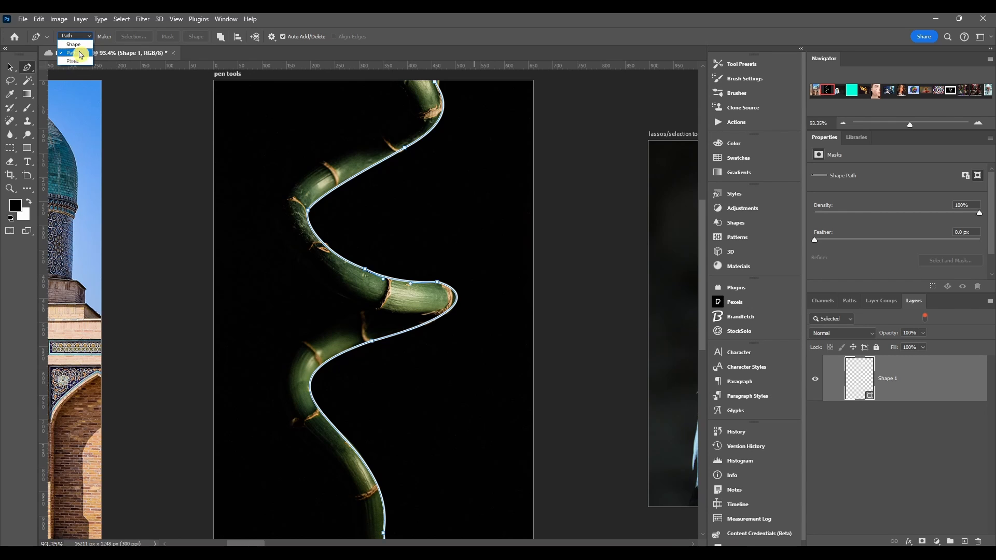
click(76, 52)
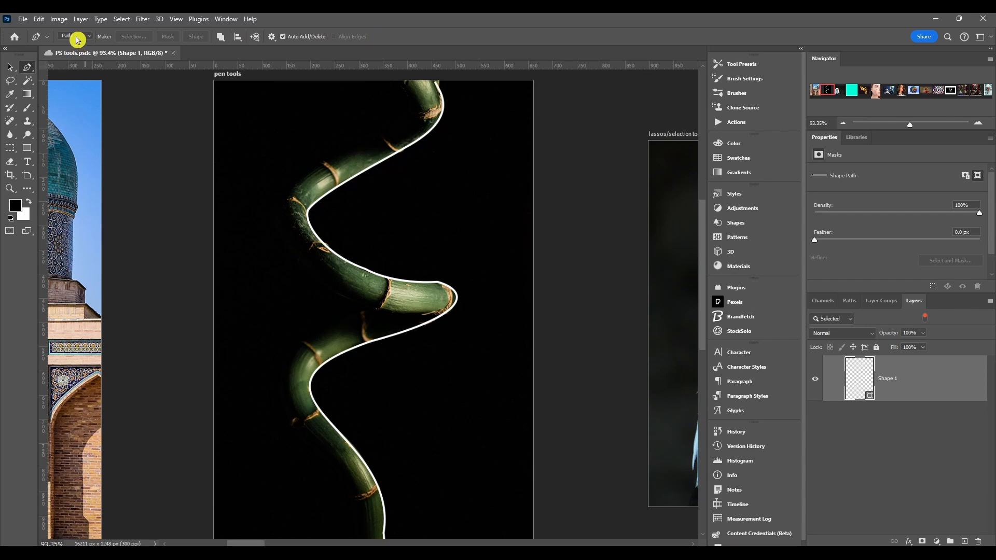
Step: Draw a closed four-sided figure about 77 by 68 px in the artboard's upper left corner, using the Pen tool in Shape mode
click(73, 37)
click(78, 45)
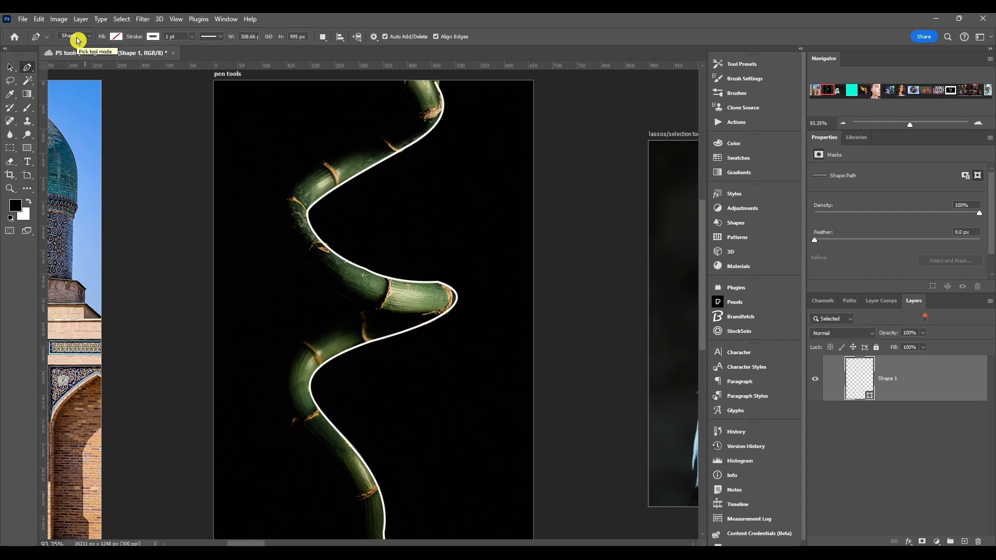
click(77, 38)
click(76, 45)
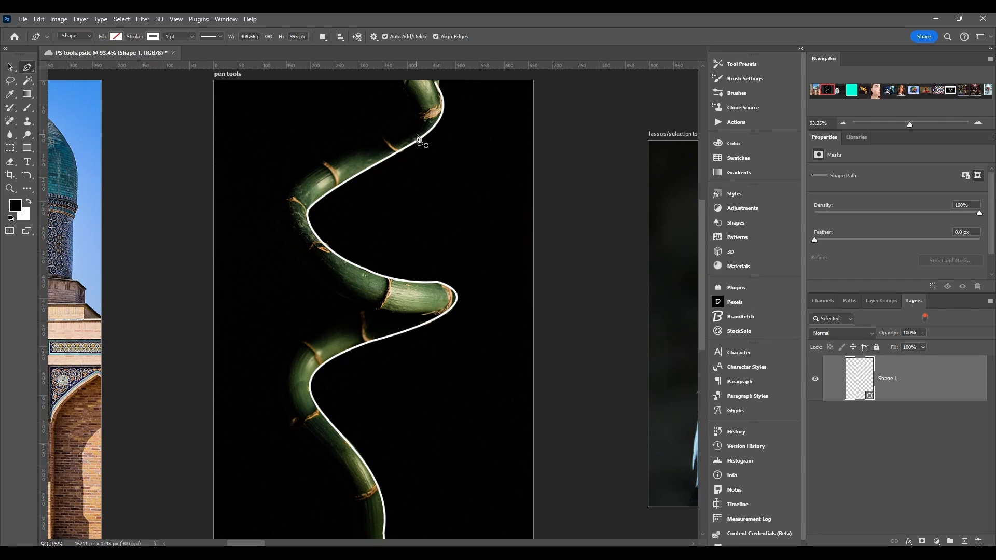
click(244, 96)
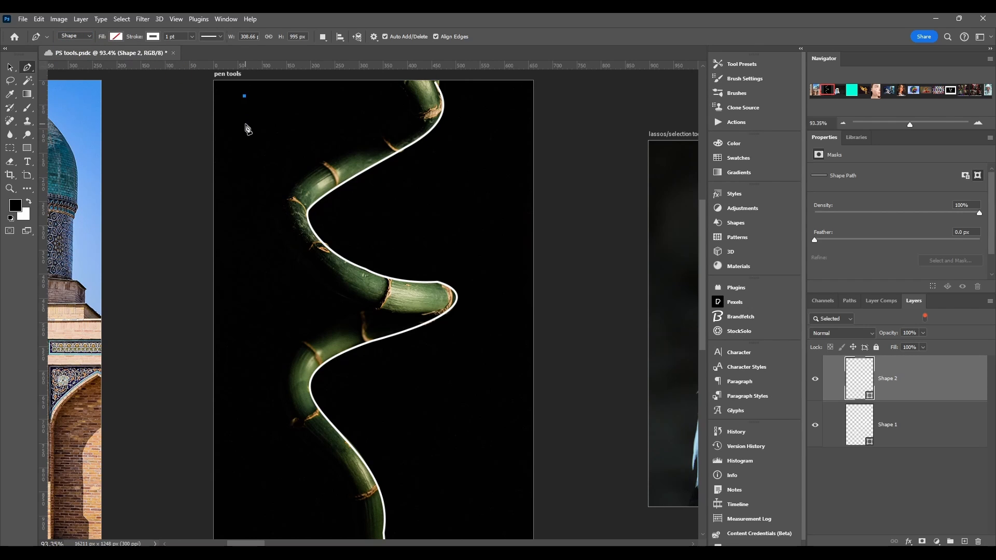
click(282, 126)
click(276, 94)
click(245, 97)
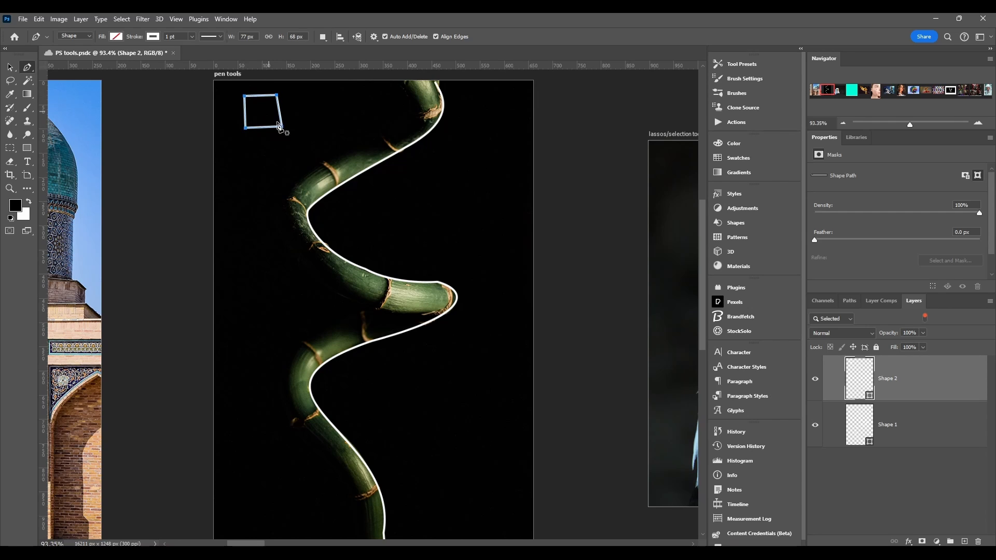
click(256, 96)
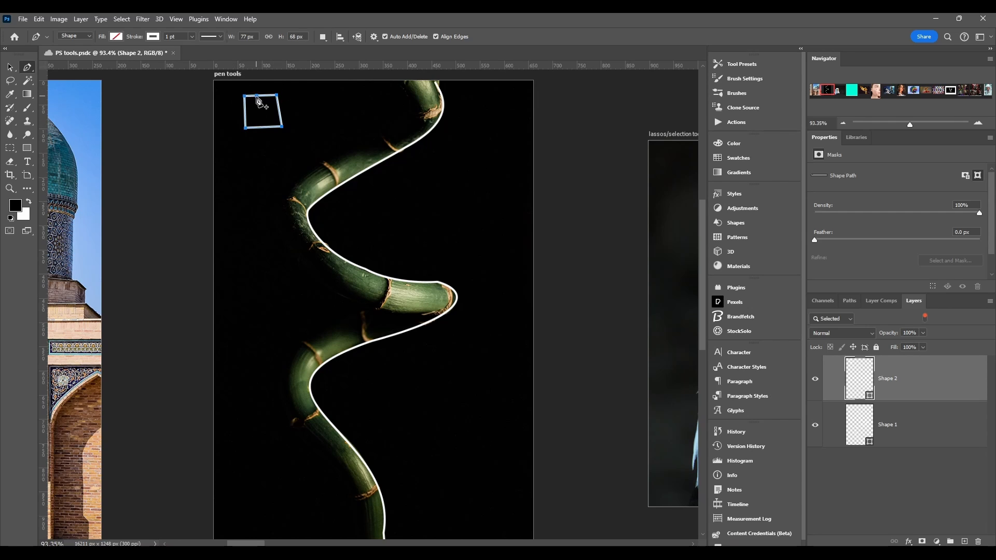
Step: Try a red swatch, a gradient and a pattern as the fill of the four-sided shape
click(117, 37)
click(136, 91)
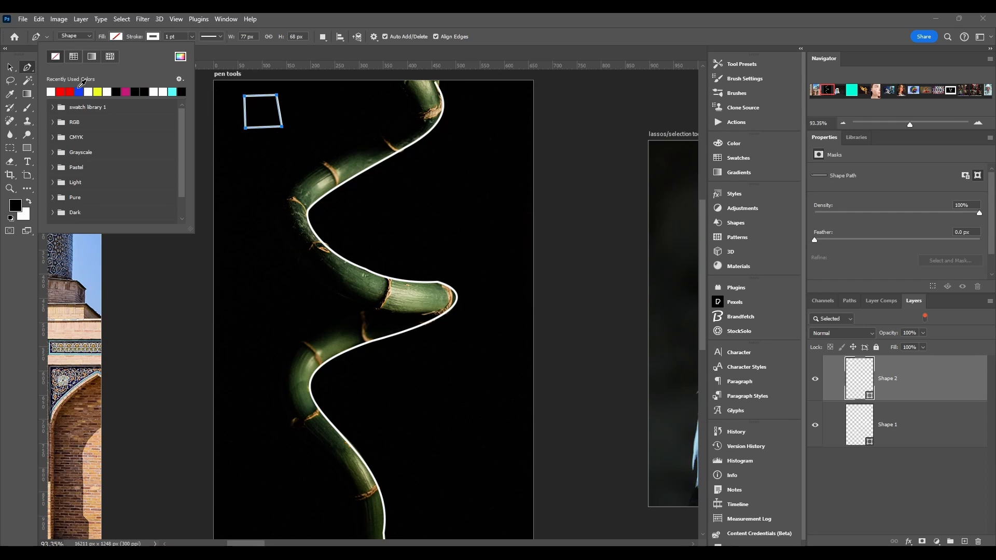
click(70, 91)
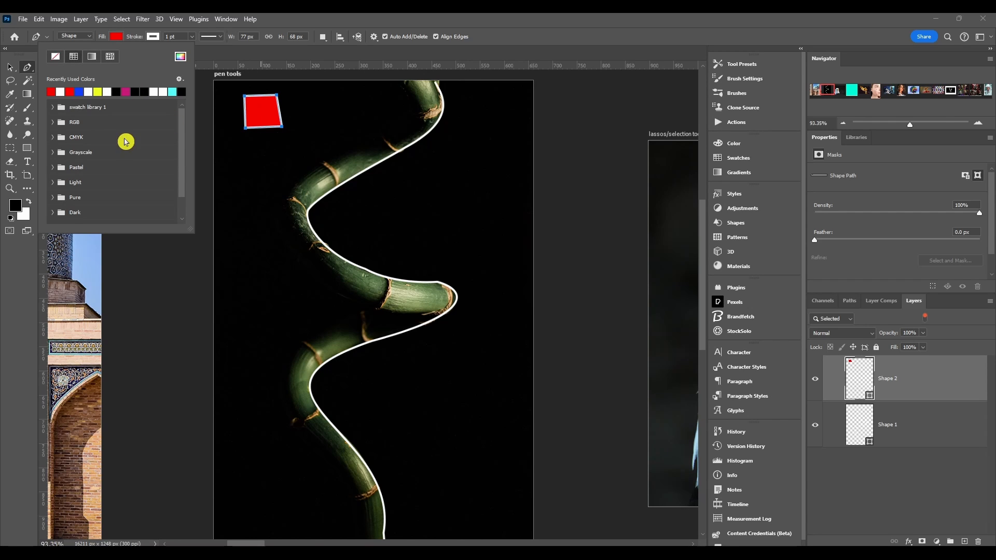
click(93, 58)
click(110, 57)
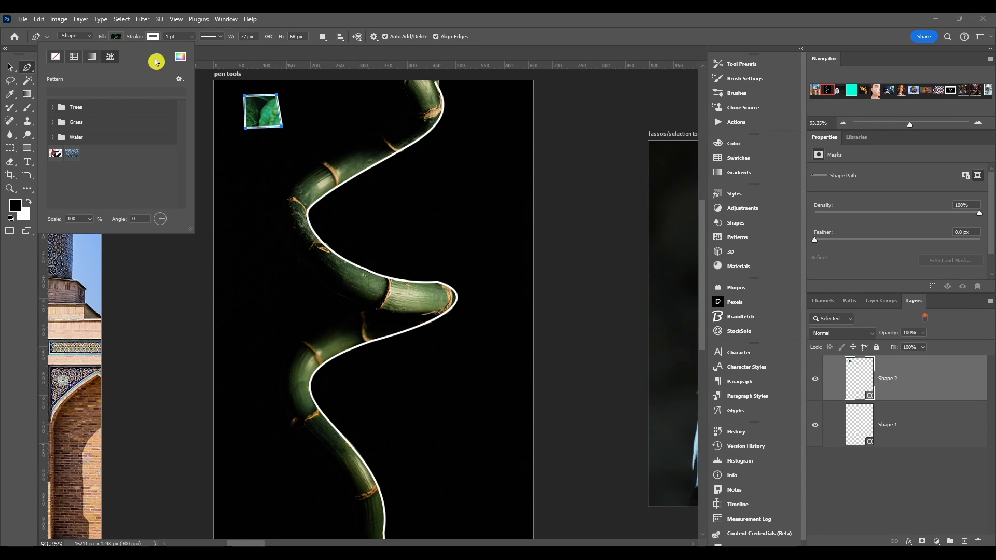
Step: Set the four-sided shape's fill to the custom red fe0101
click(181, 57)
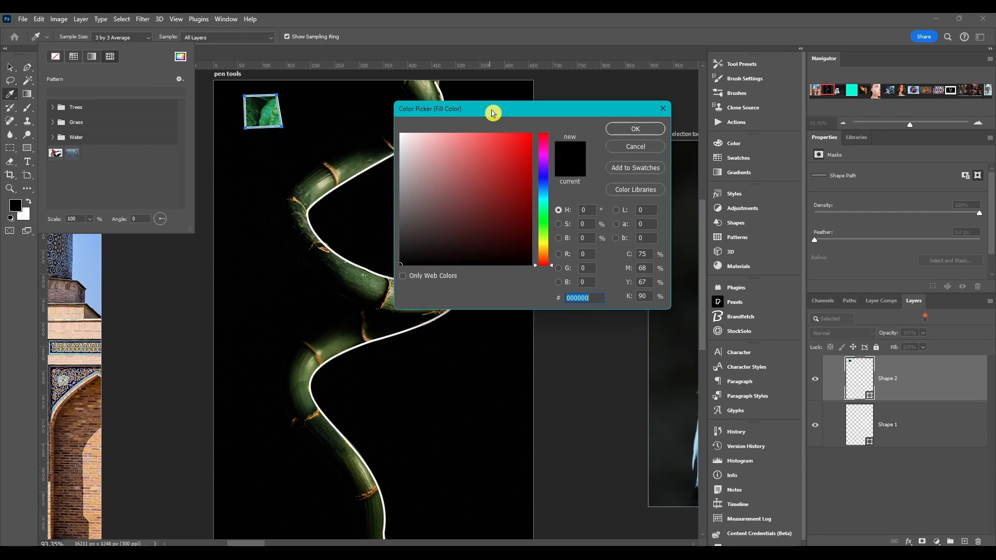
drag(491, 109, 561, 117)
drag(596, 176, 527, 160)
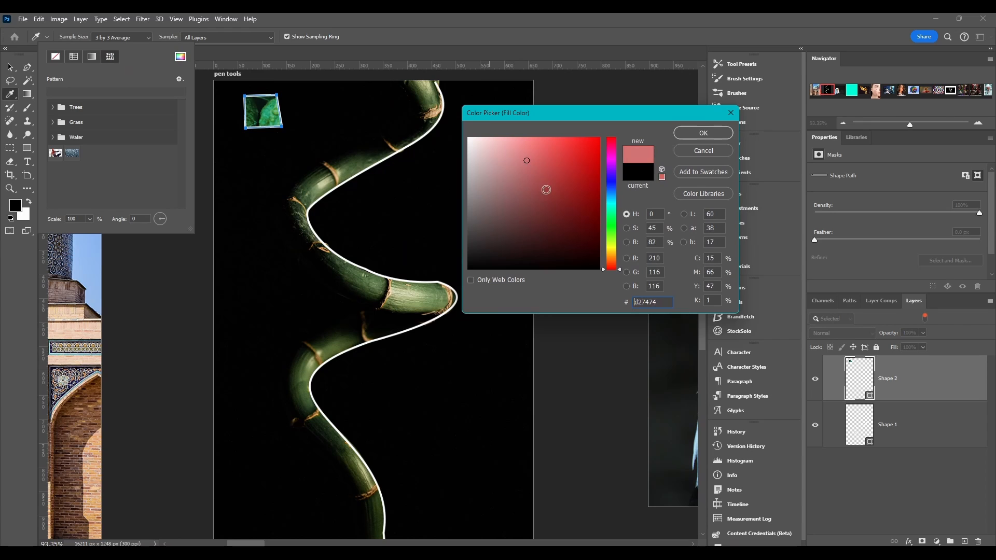
click(599, 139)
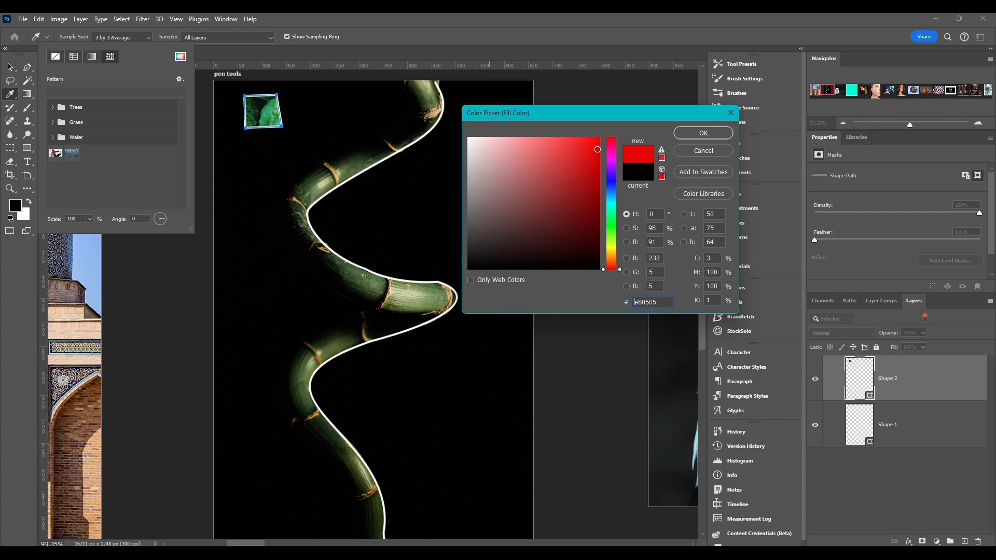
click(704, 132)
Step: Examine the fill swatch options and the colors in swatch library 1
click(179, 79)
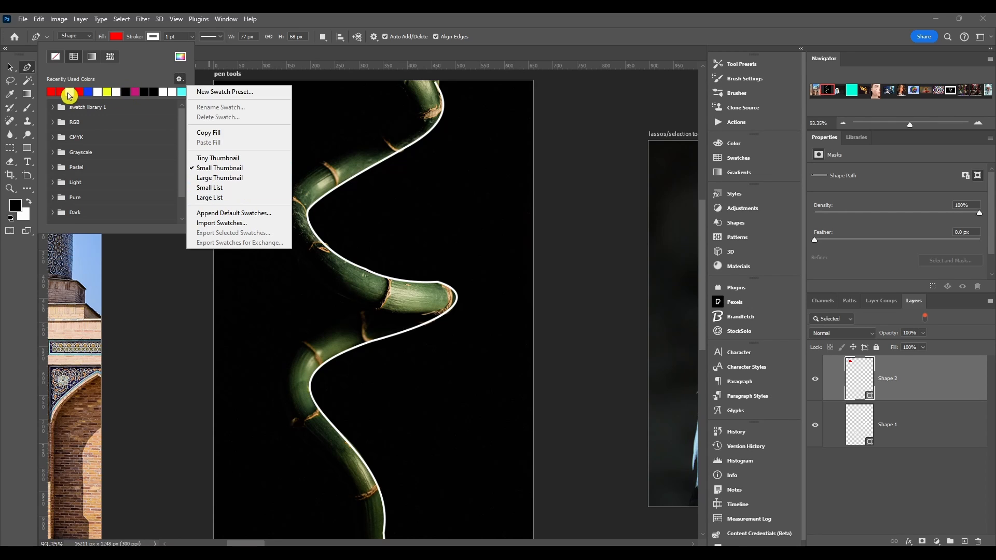
click(53, 111)
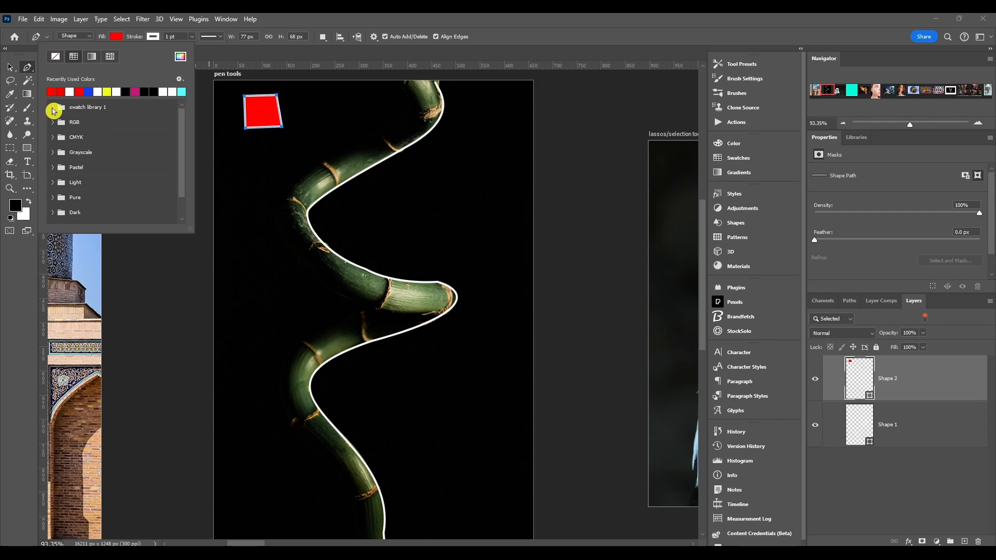
click(53, 109)
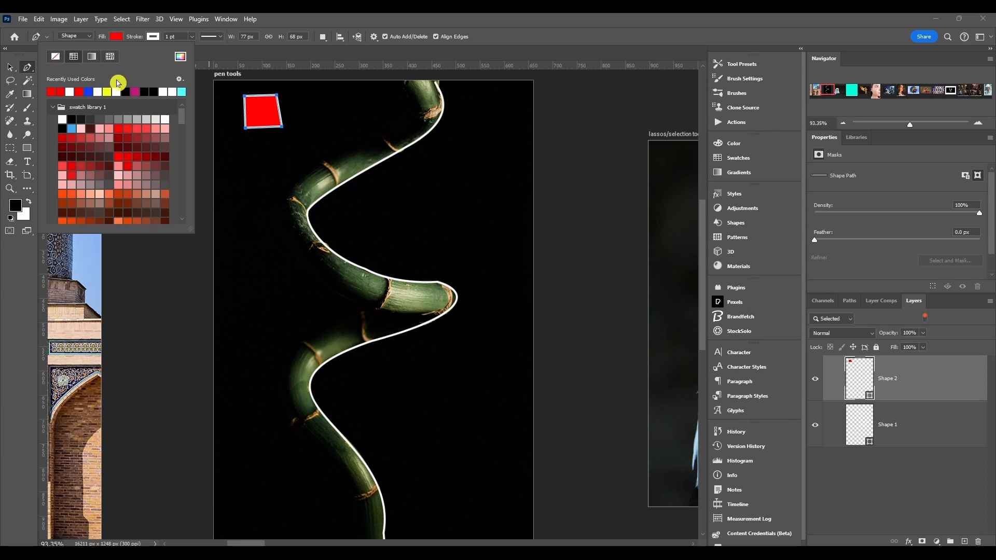
click(178, 80)
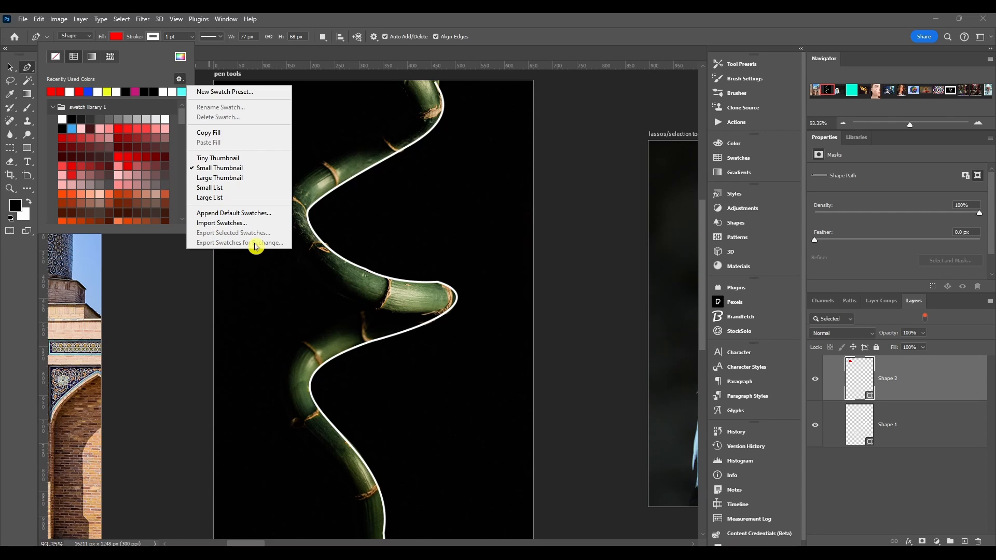
click(148, 75)
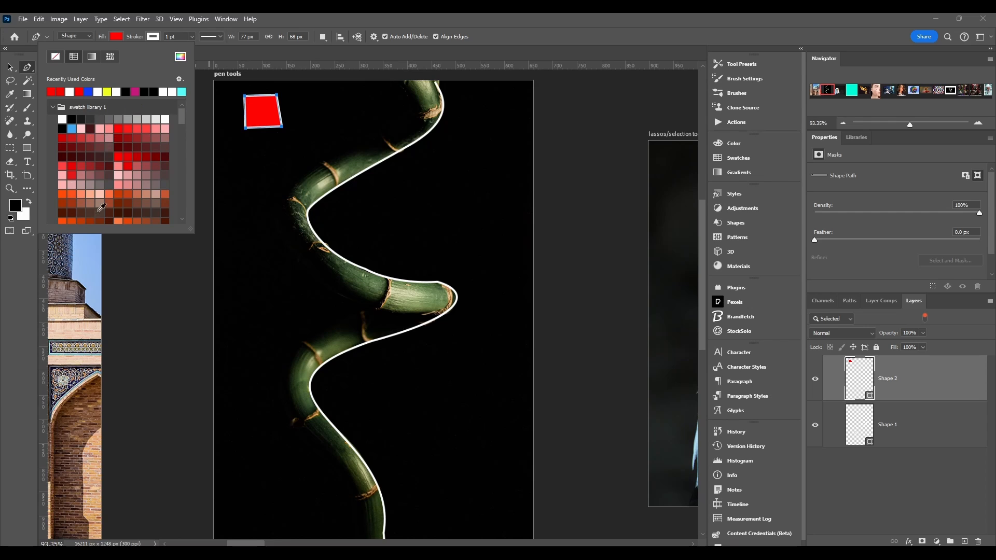
click(139, 35)
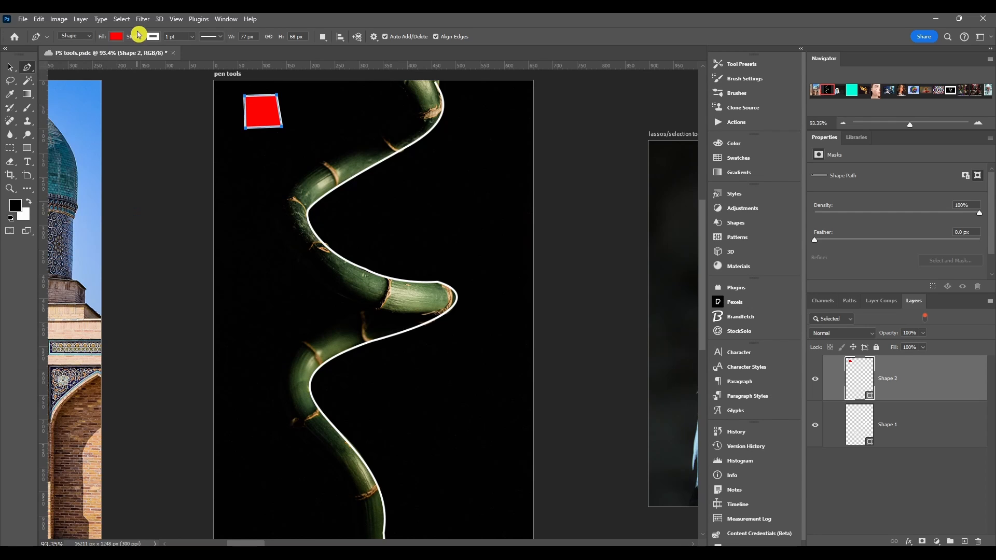
Step: Try a blue and a cyan swatch as the stroke color of the red four-sided shape
click(152, 37)
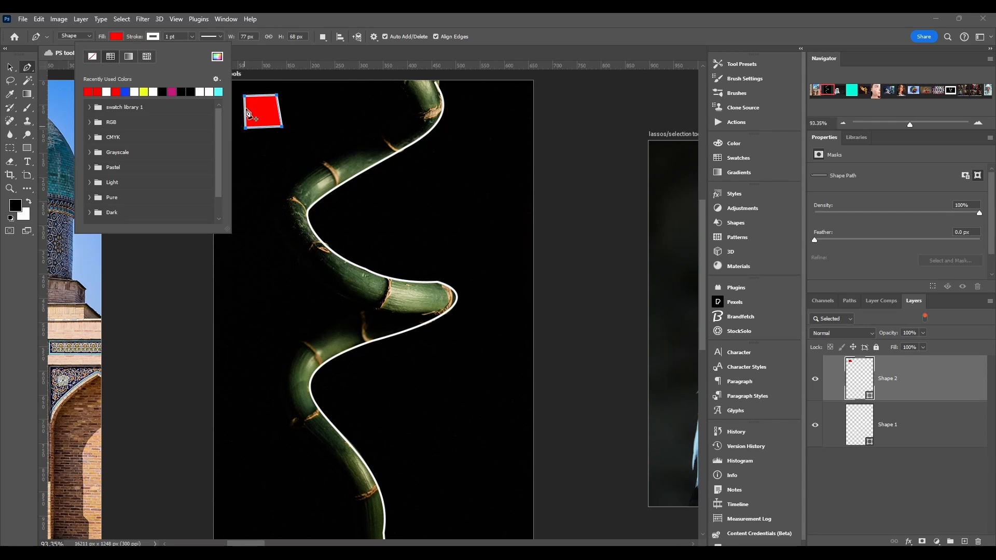
scroll(258, 110, up, 6)
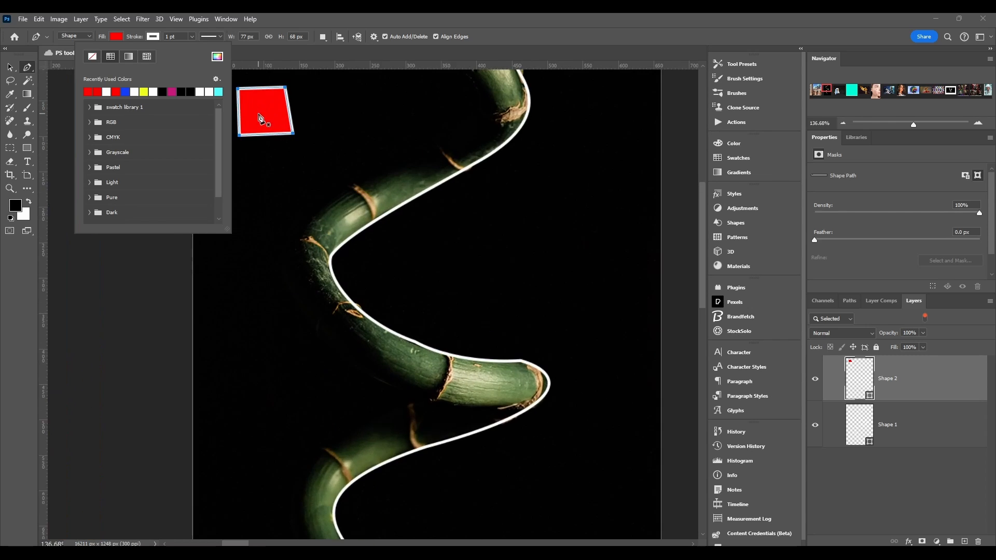
drag(262, 117, 310, 158)
scroll(272, 143, up, 9)
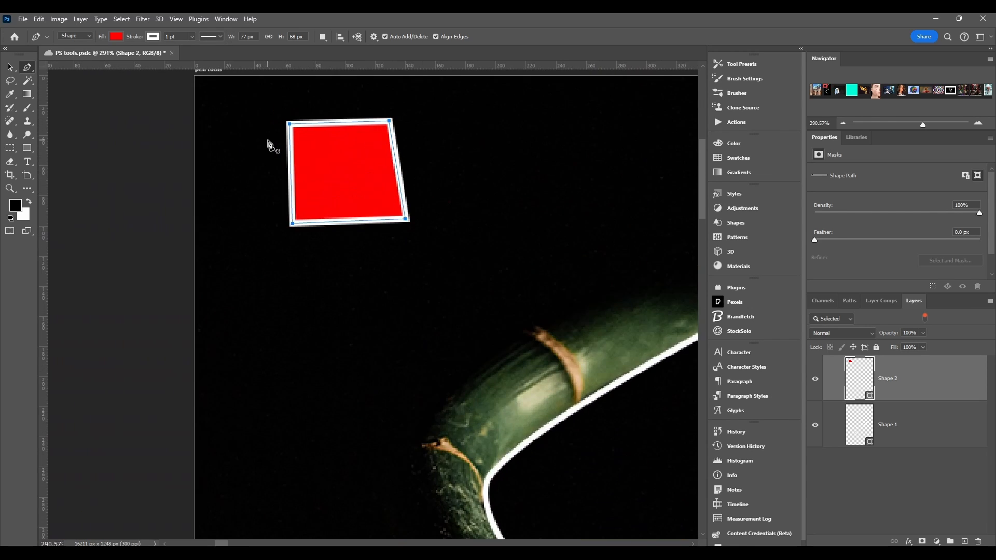
scroll(325, 159, down, 4)
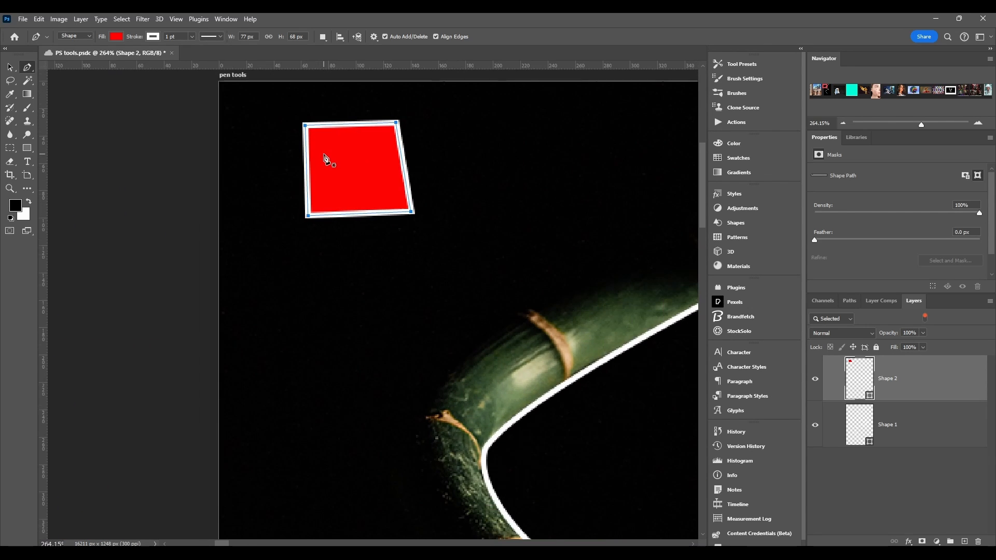
click(117, 36)
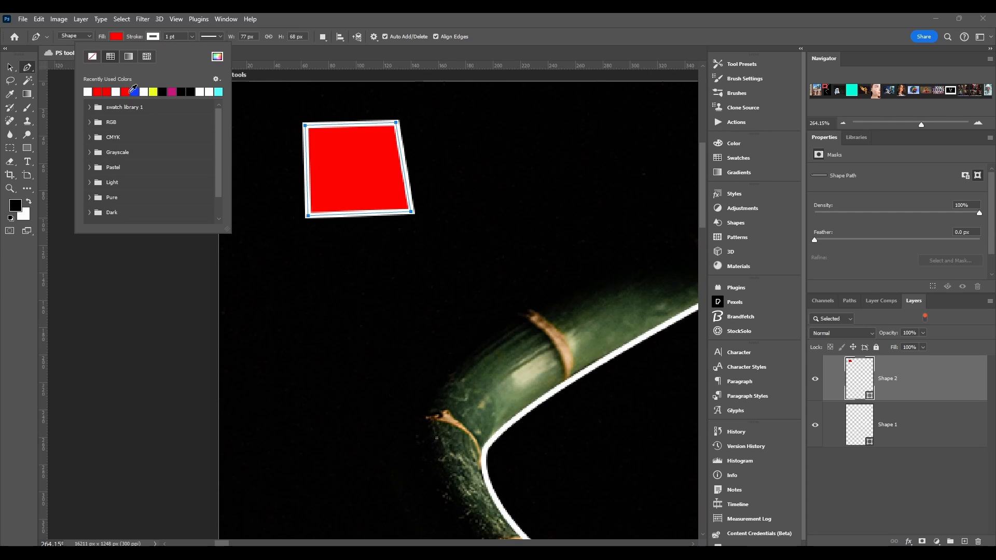
click(134, 92)
click(219, 92)
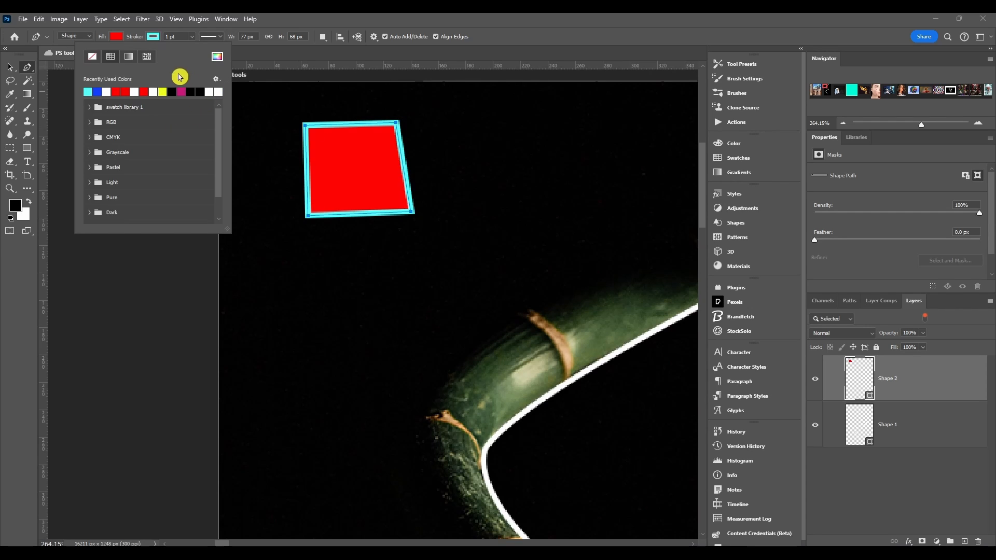
Step: Try a gradient, a pattern and no color for the four-sided shape's stroke, and return it to white
click(130, 57)
click(148, 57)
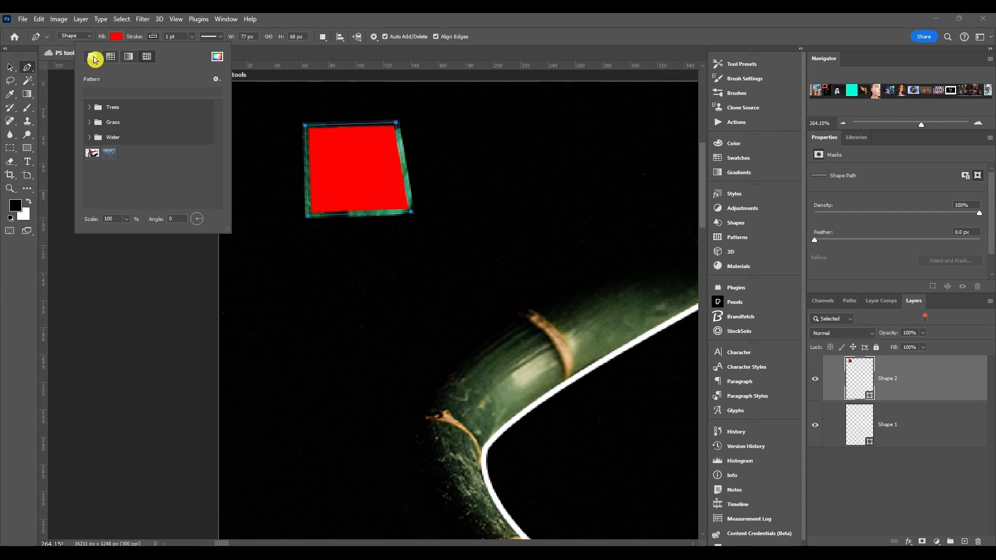
click(93, 60)
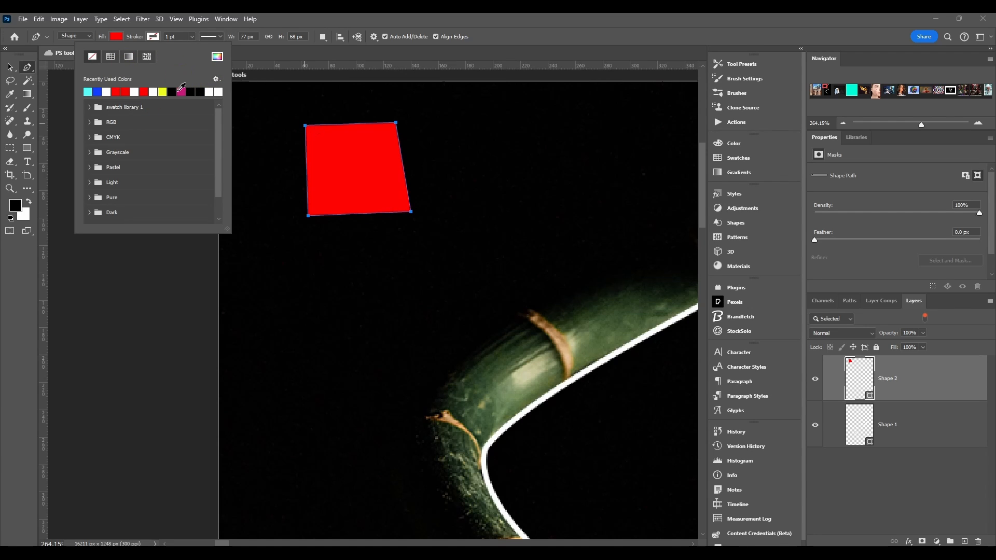
click(154, 91)
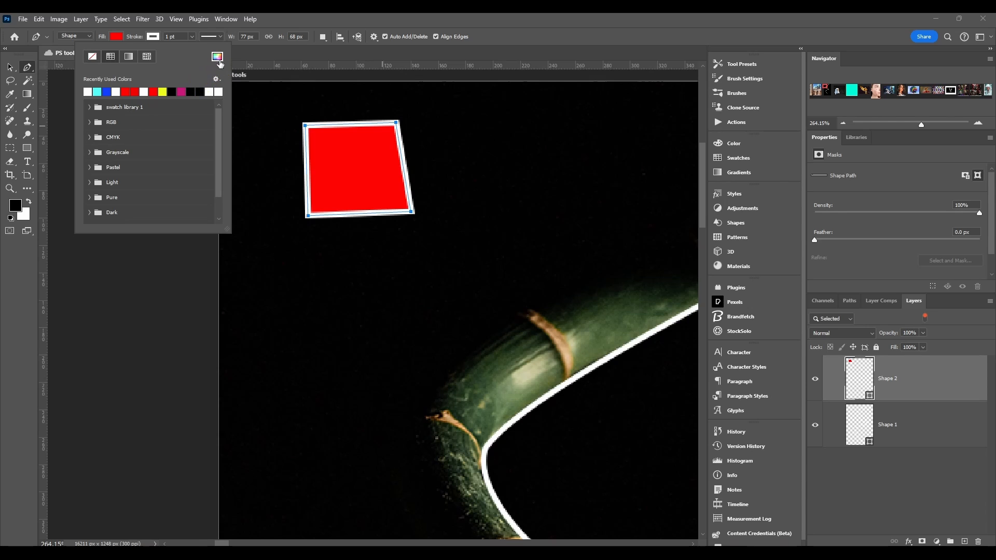
Step: Examine the custom color picker for the stroke and the swatch management options without changing anything
click(217, 57)
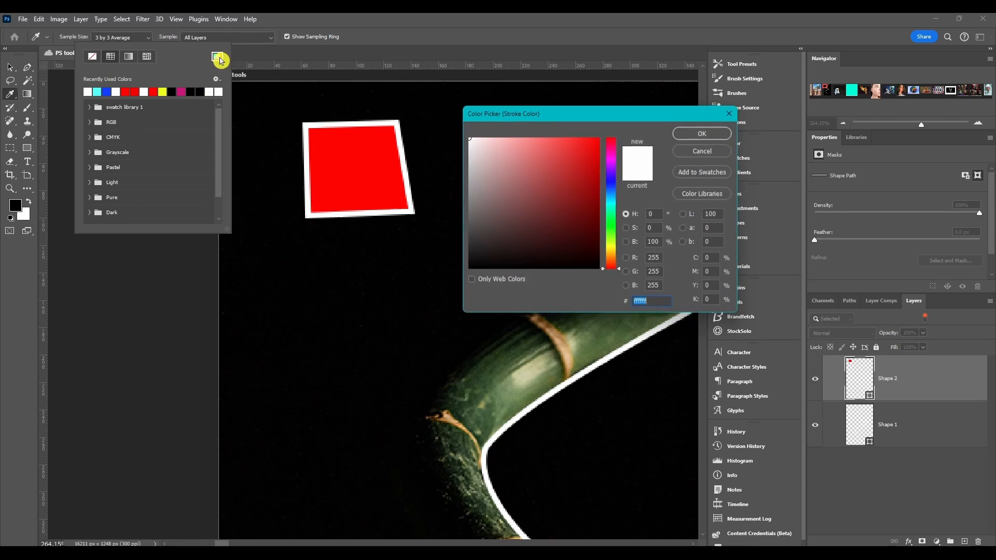
click(727, 115)
click(216, 79)
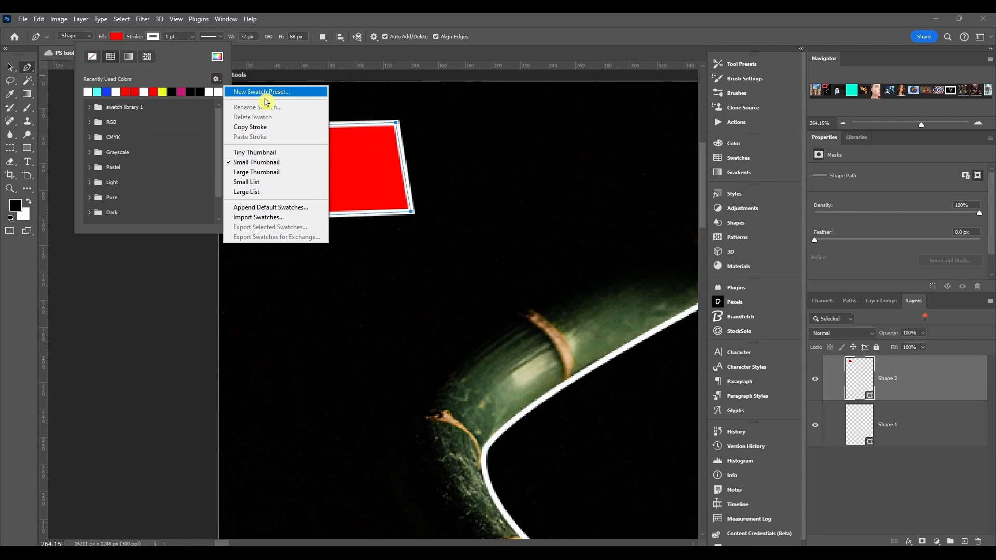
Step: Set the four-sided shape's stroke width to 2.43 pt and try the dashed and dotted line types
click(192, 40)
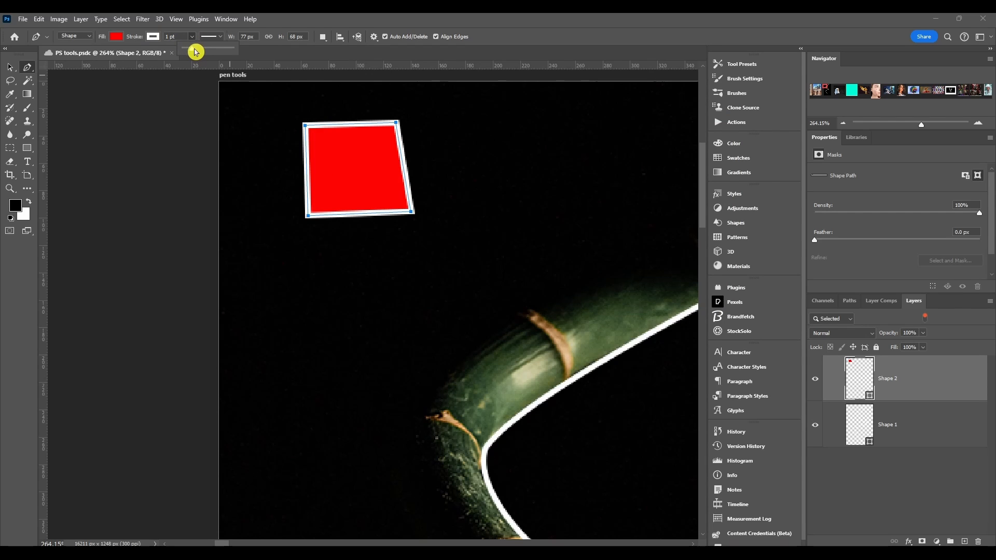
drag(194, 50, 194, 50)
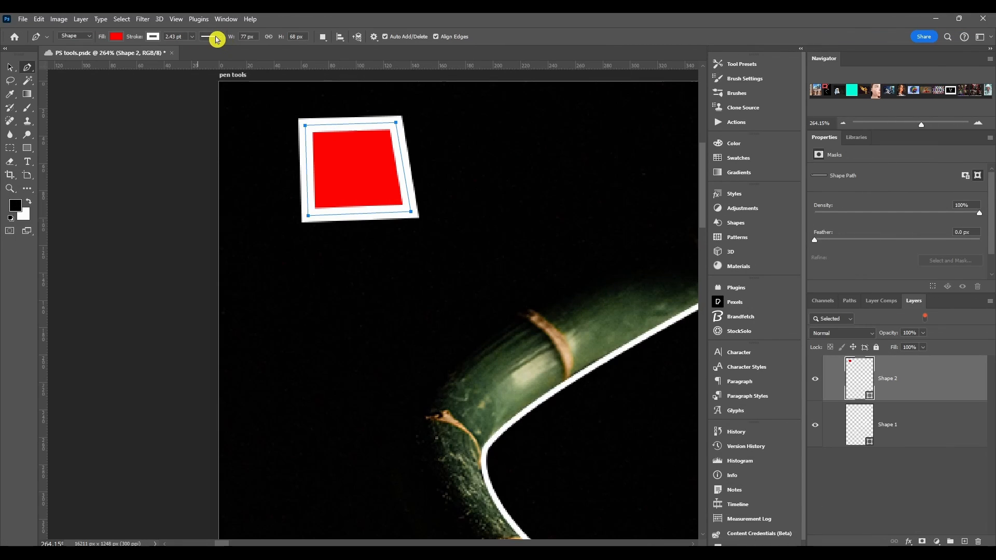
click(216, 39)
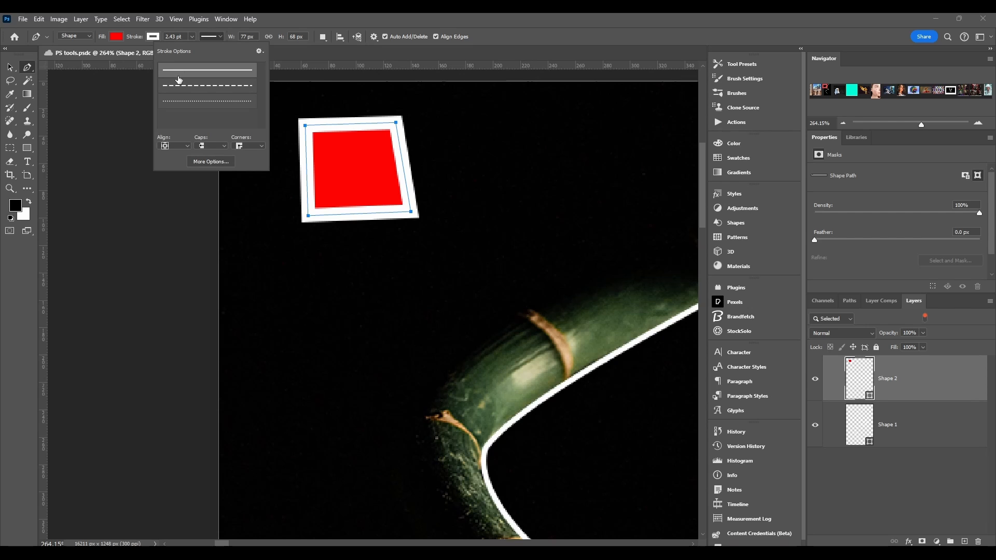
click(190, 88)
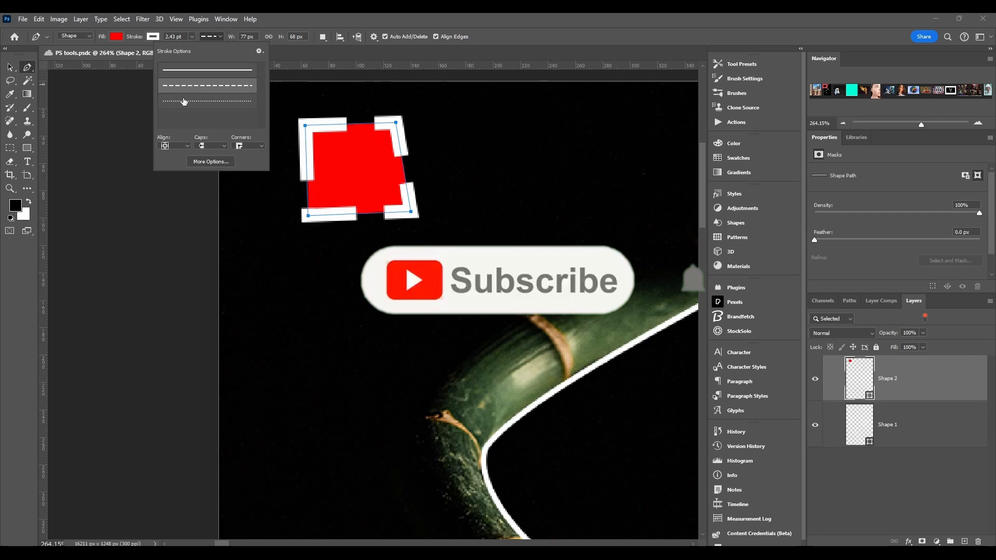
click(183, 103)
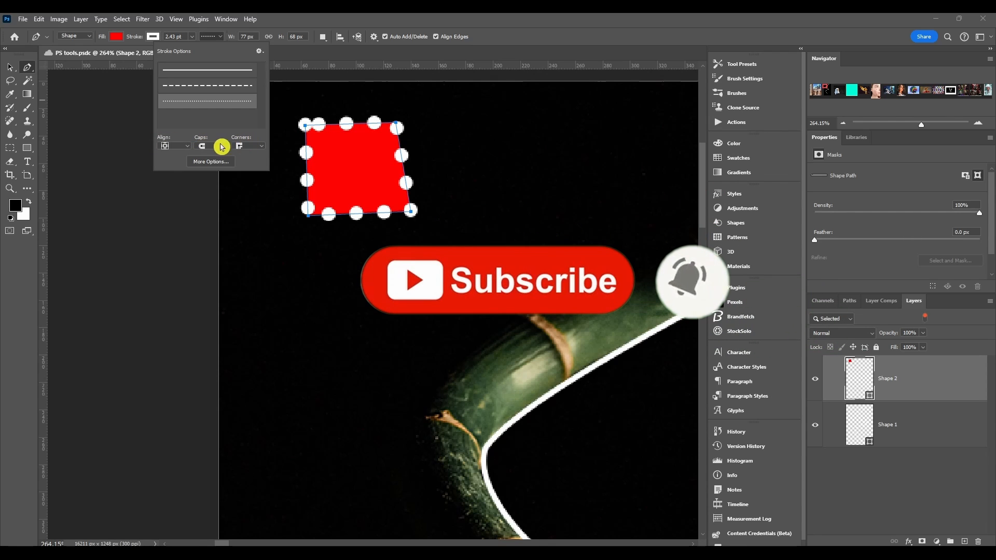
Step: Open the detailed stroke settings beside the four-sided shape and choose the solid line preset
click(261, 53)
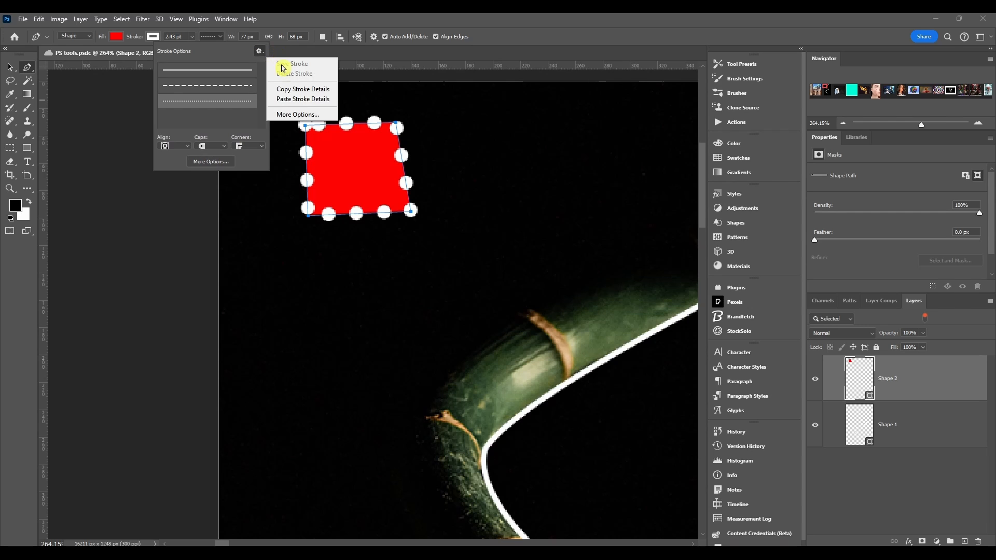
click(285, 114)
mouse_move(356, 89)
mouse_down()
mouse_move(360, 122)
mouse_move(453, 123)
mouse_move(458, 113)
mouse_up()
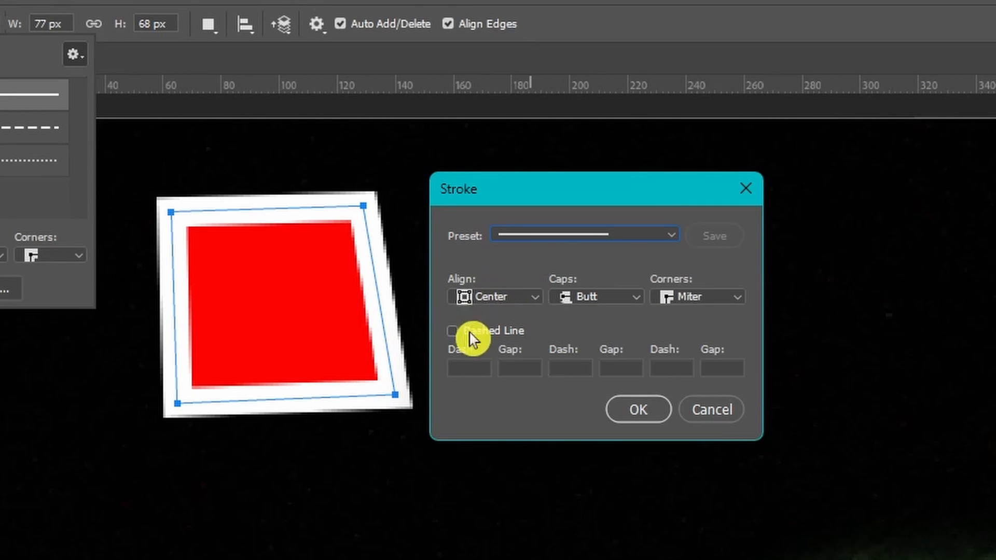
Step: Try Inside and Outside alignment for the shape's stroke, and return it to Center
click(496, 298)
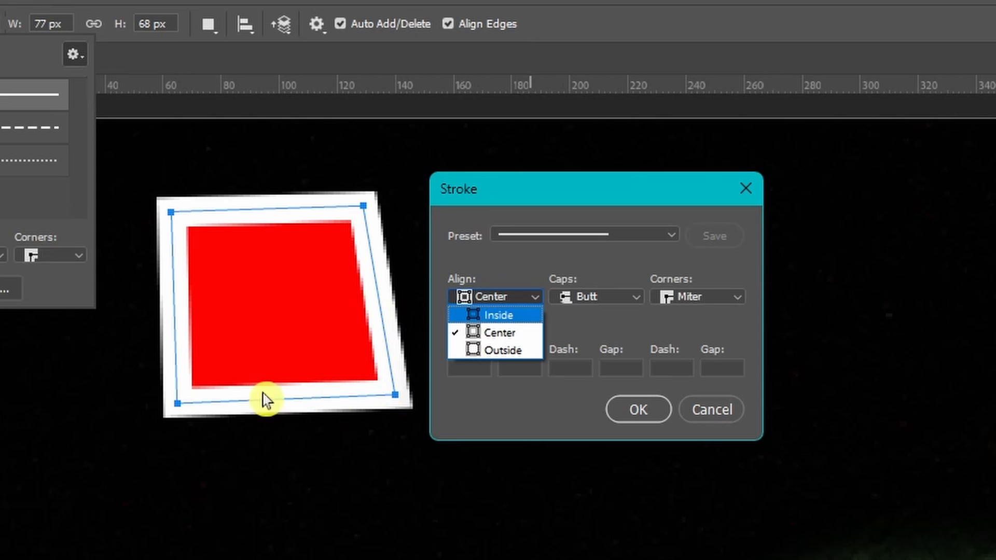
click(501, 316)
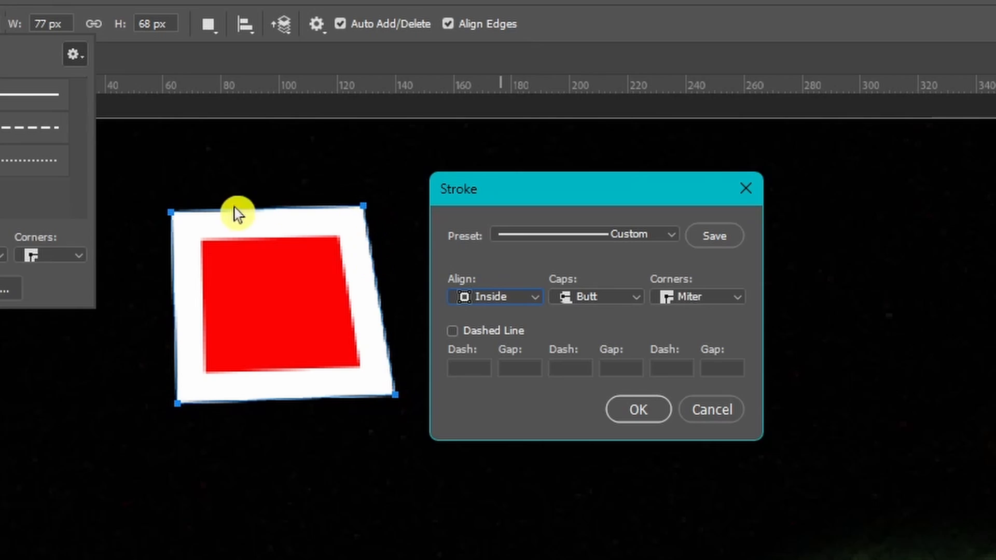
click(477, 299)
click(487, 351)
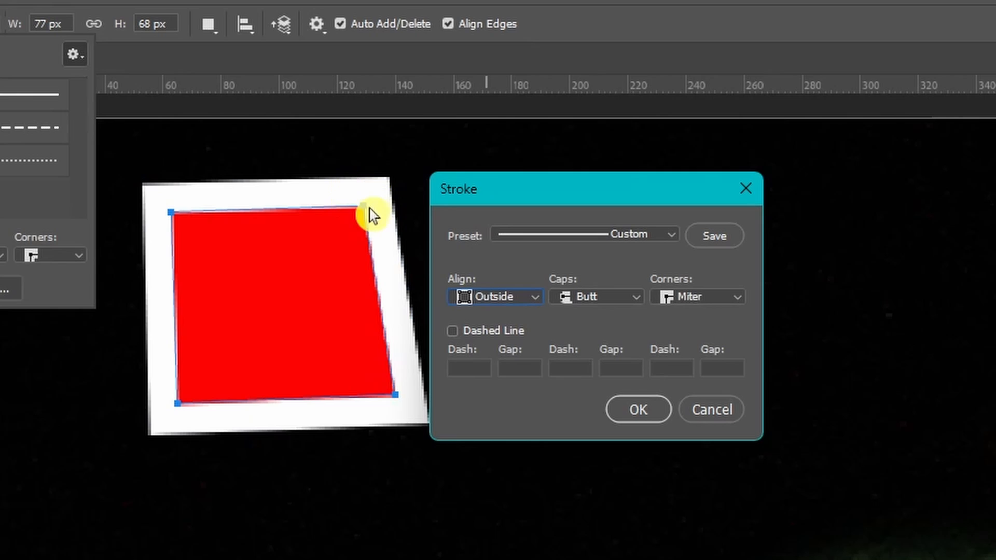
click(508, 303)
click(506, 335)
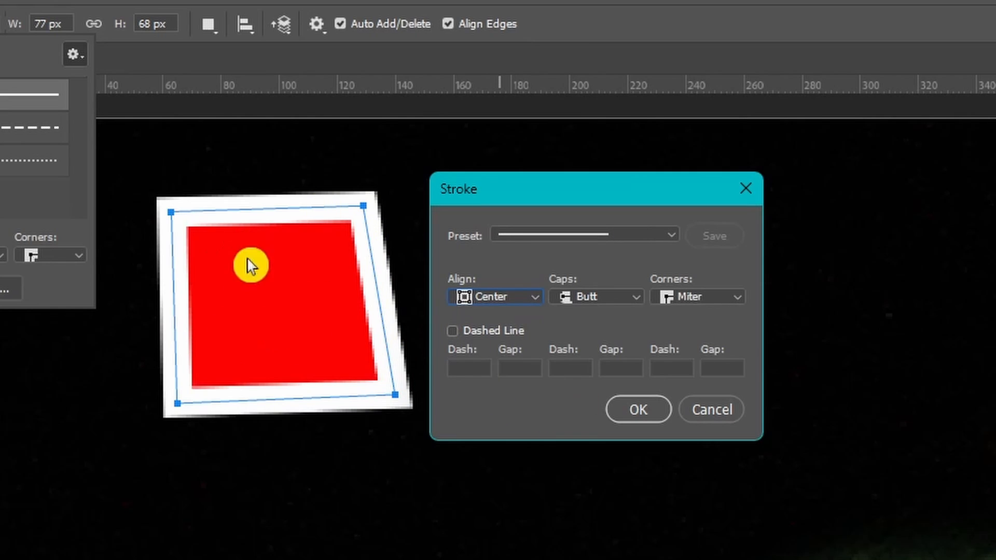
Step: Review the Butt, Round and Square cap choices for the stroke, keeping Butt
click(591, 297)
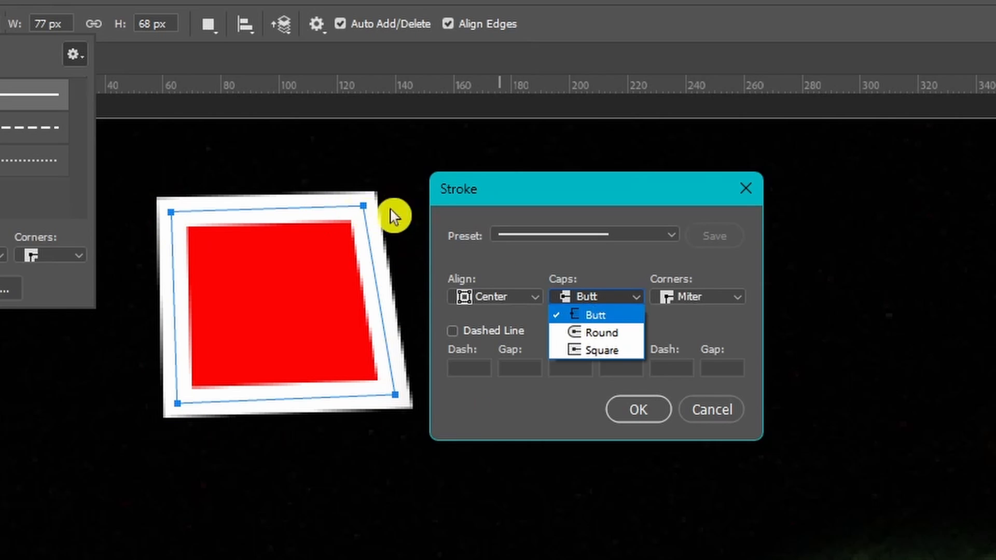
click(607, 318)
click(592, 297)
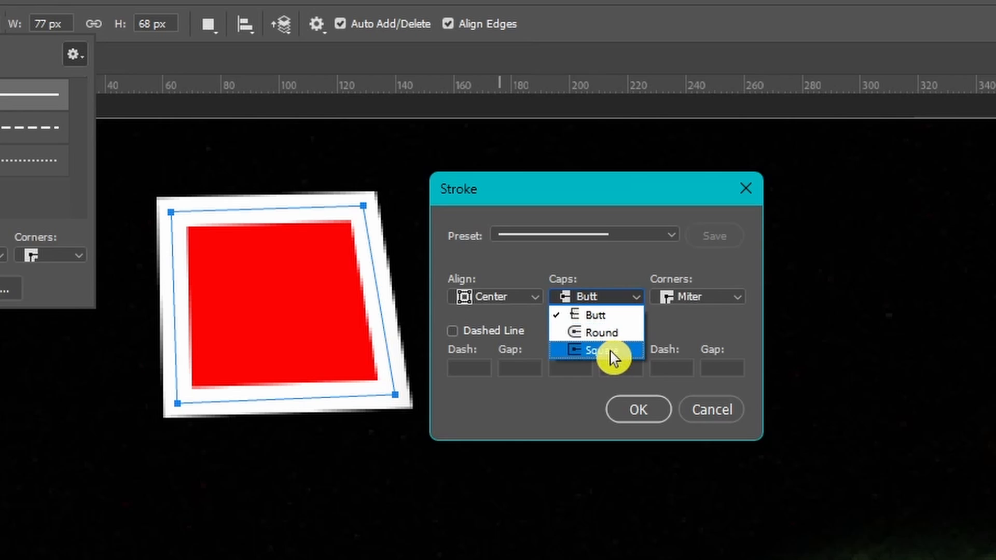
click(615, 287)
Step: Try Round and Bevel corners on the shape's stroke, and return them to Miter
click(720, 289)
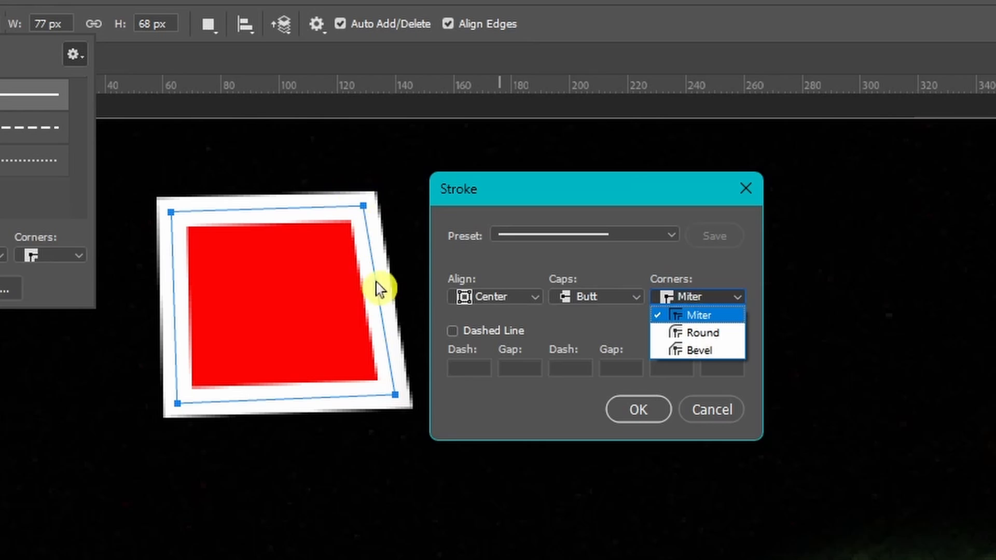
click(710, 333)
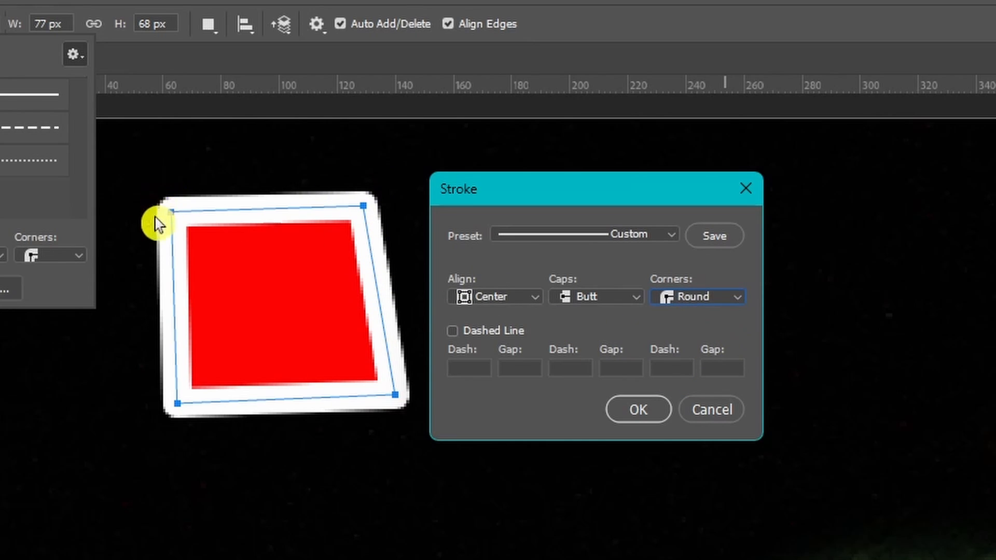
click(699, 297)
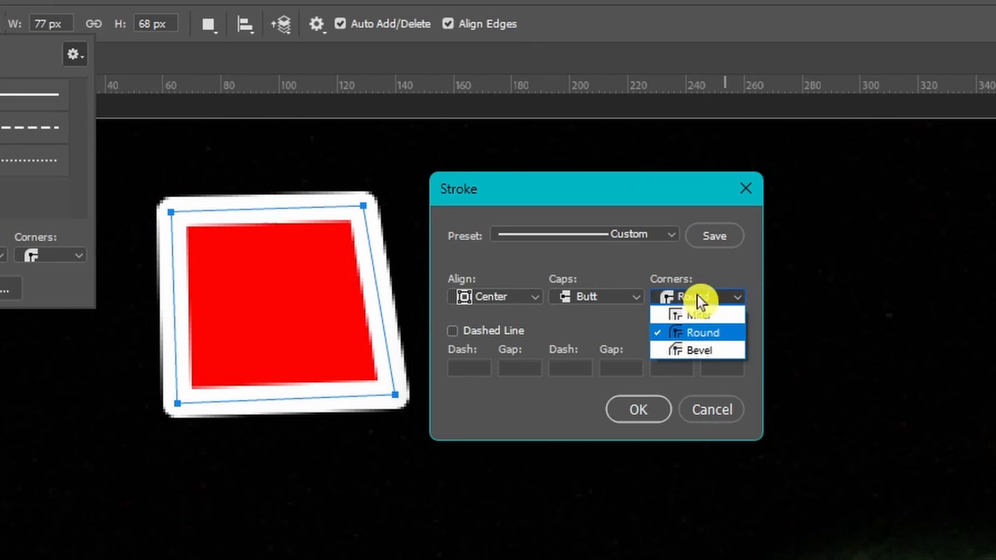
click(708, 351)
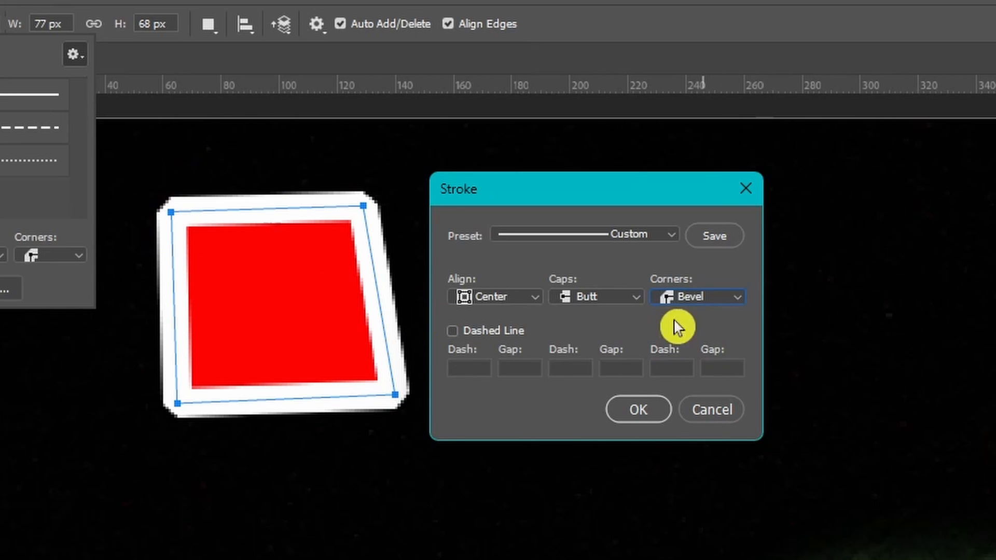
click(712, 298)
click(710, 317)
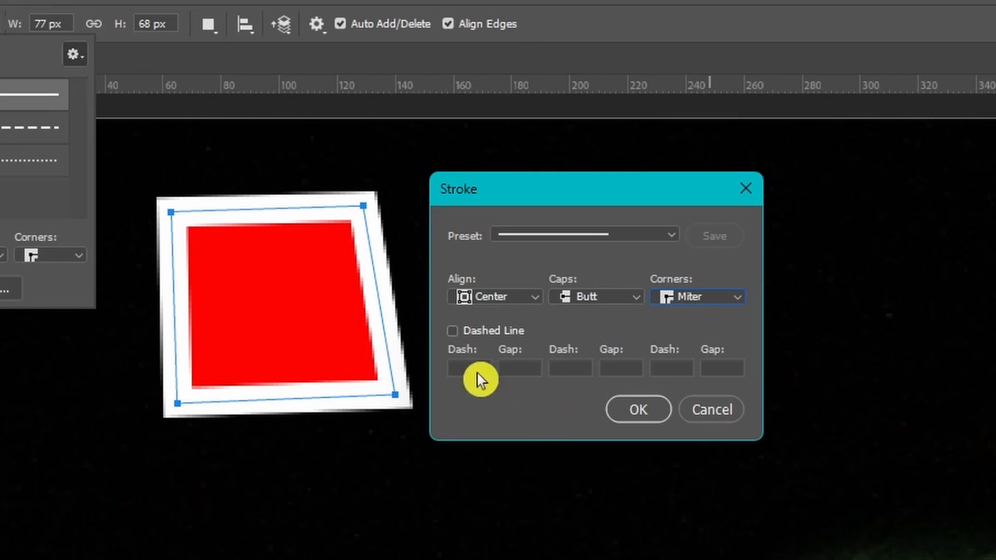
Step: Make the shape's stroke a dashed line with a dash of 0.5 and a gap of 1
click(452, 331)
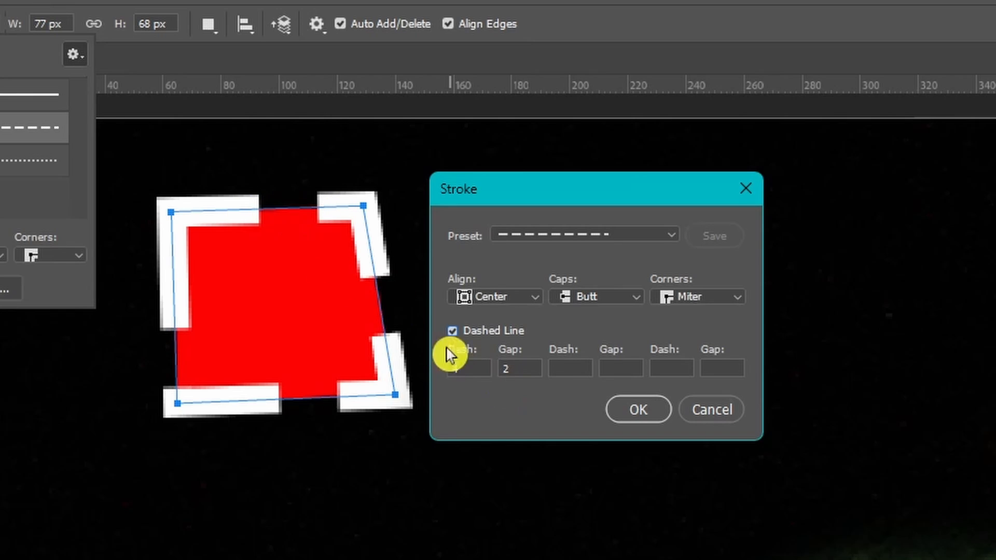
mouse_move(453, 349)
mouse_down()
mouse_move(107, 329)
mouse_move(69, 307)
mouse_up()
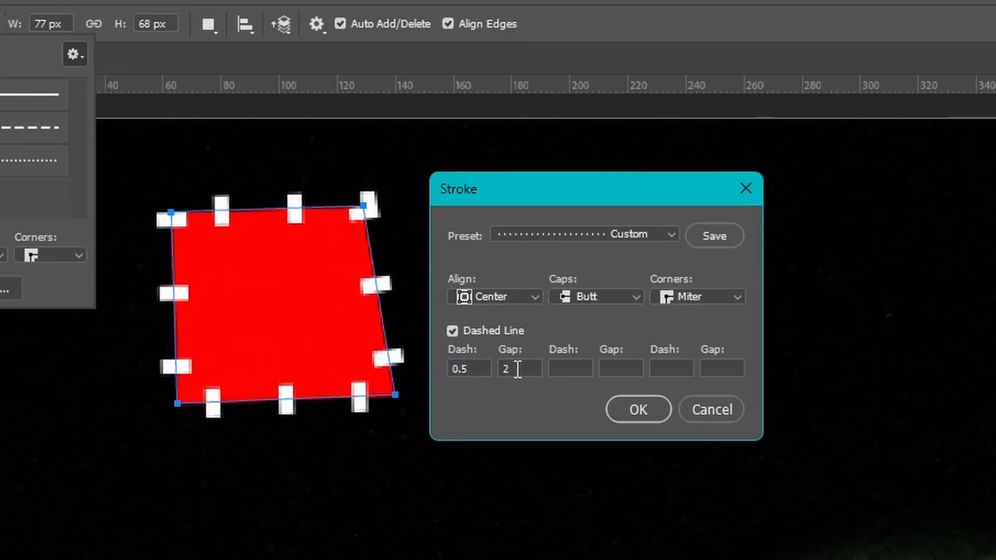
text(1)
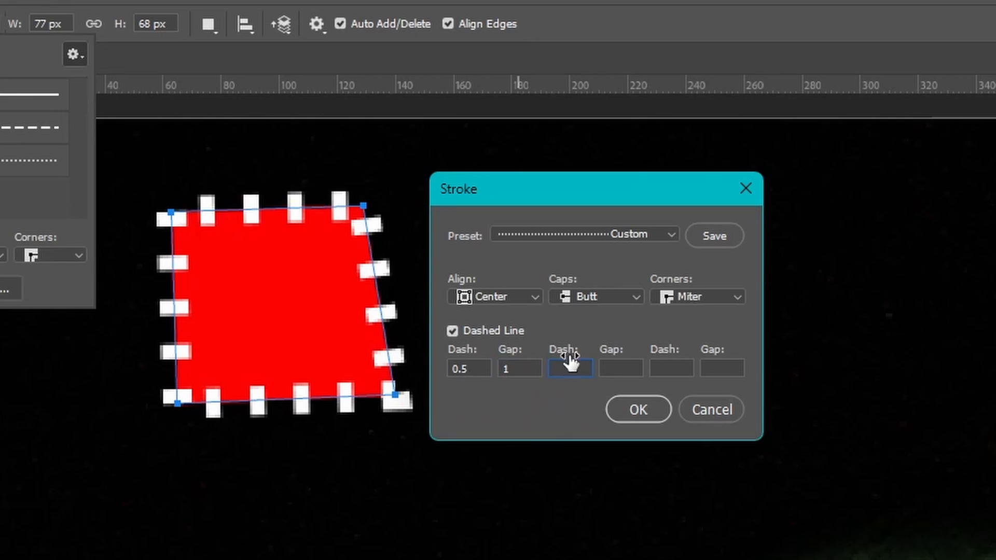
Step: Try a second dash of 1 followed by a gap of 2 in the dashed stroke pattern
text(1)
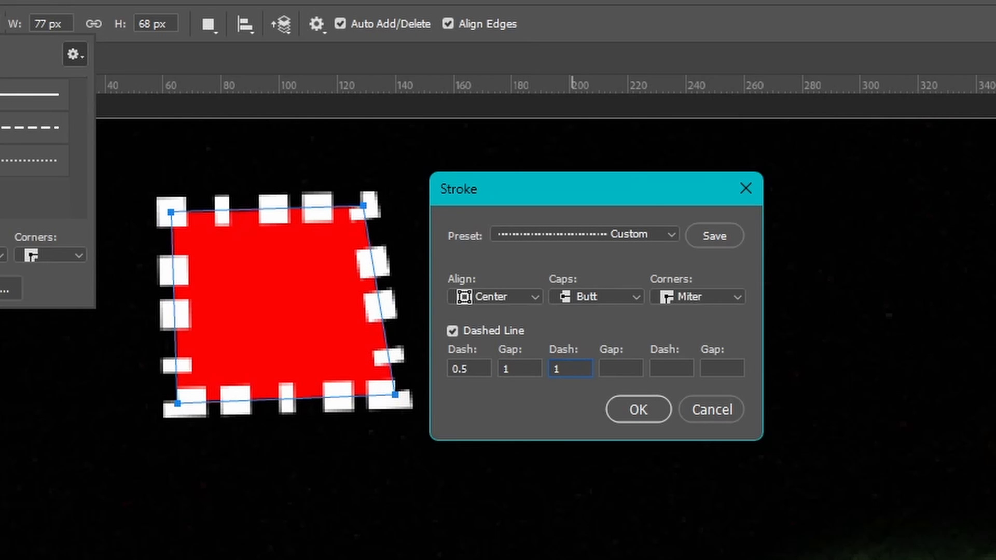
double_click(597, 363)
text(2)
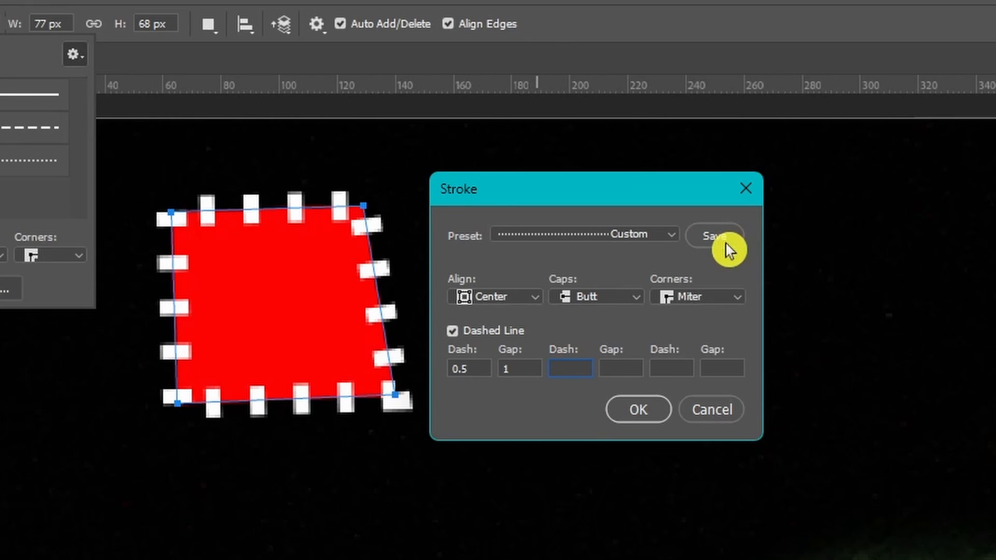
click(727, 245)
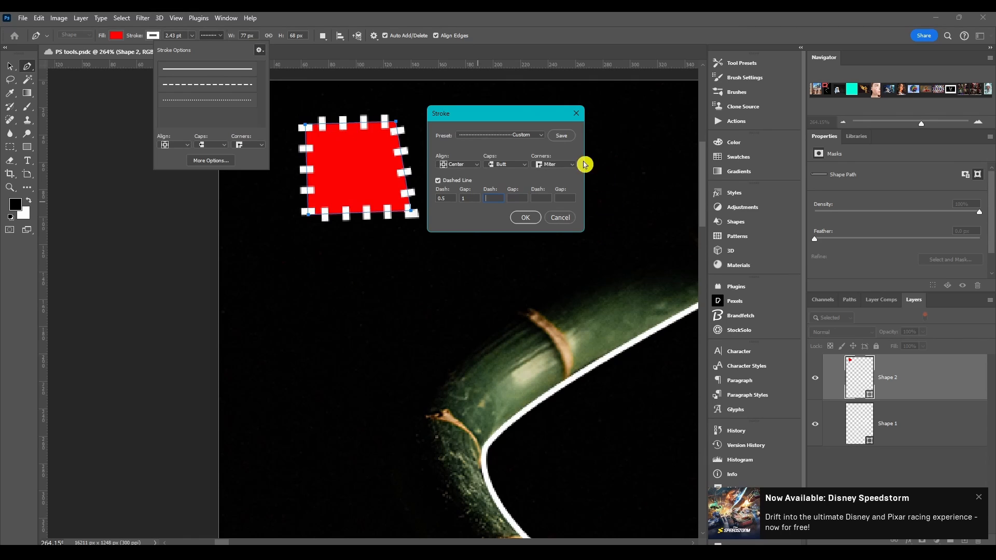
Step: Save the stroke settings as a preset and review the commands for saving, deleting, copying and pasting strokes
click(567, 136)
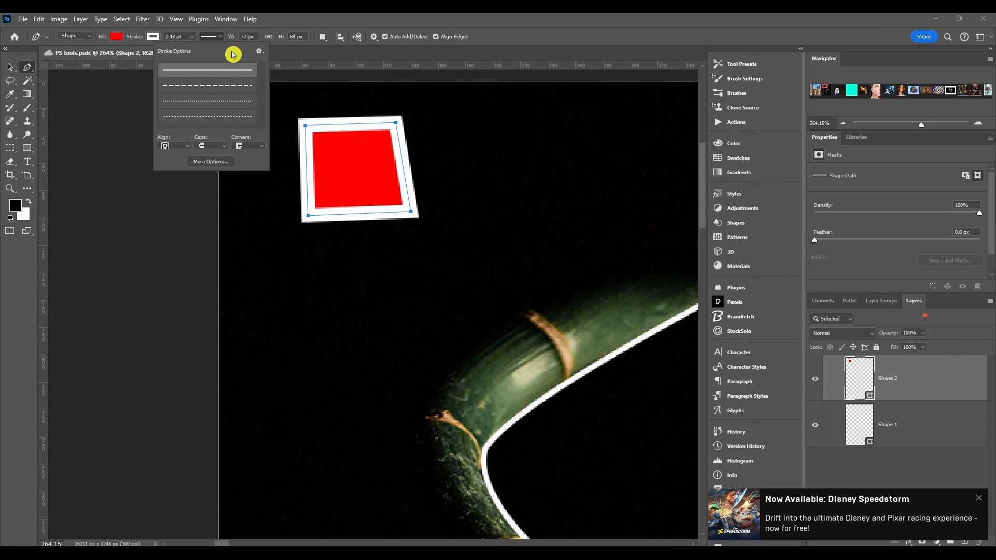
click(259, 50)
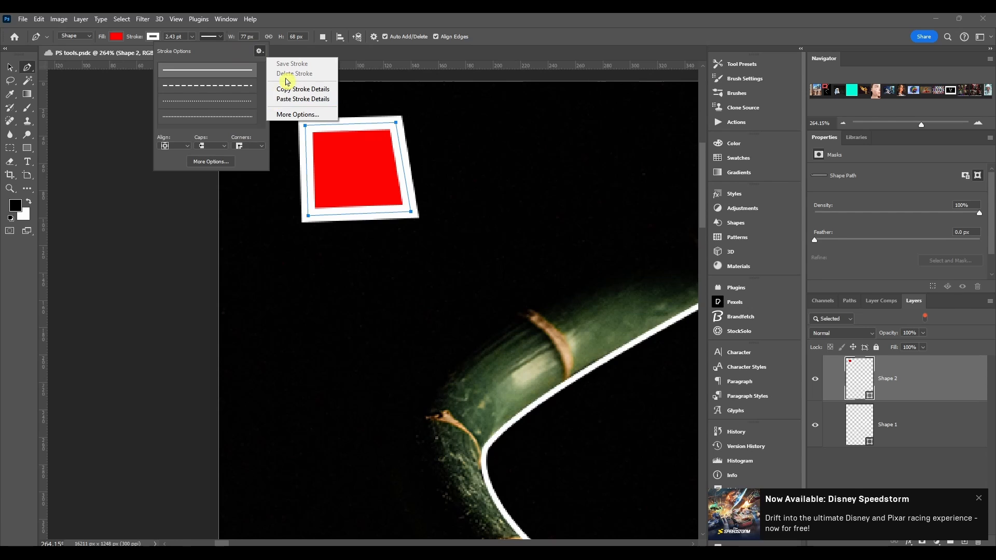
click(235, 53)
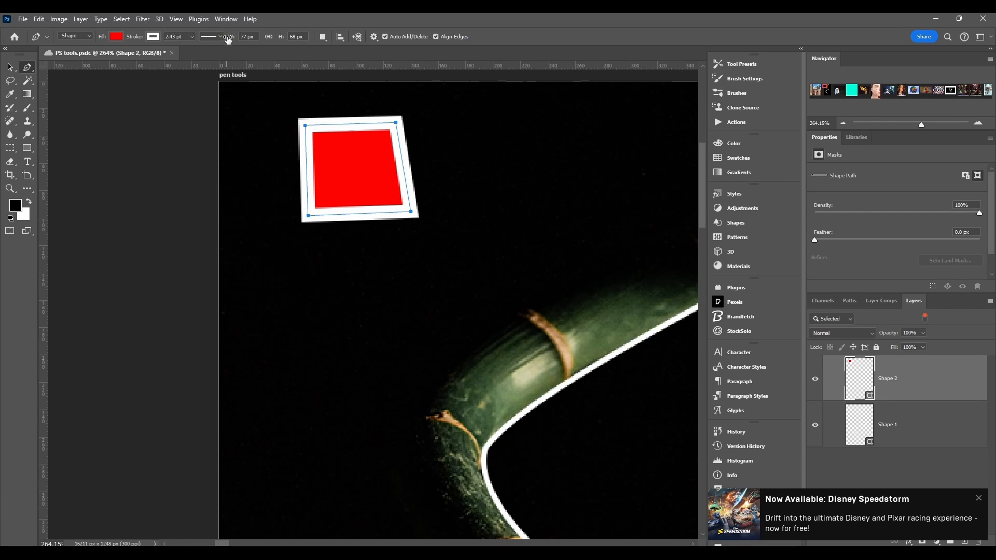
Step: Resize the red shape to 128 by 111 px, and with width and height linked enlarge it proportionally to 186 px wide, unlinking them after
drag(230, 39, 257, 40)
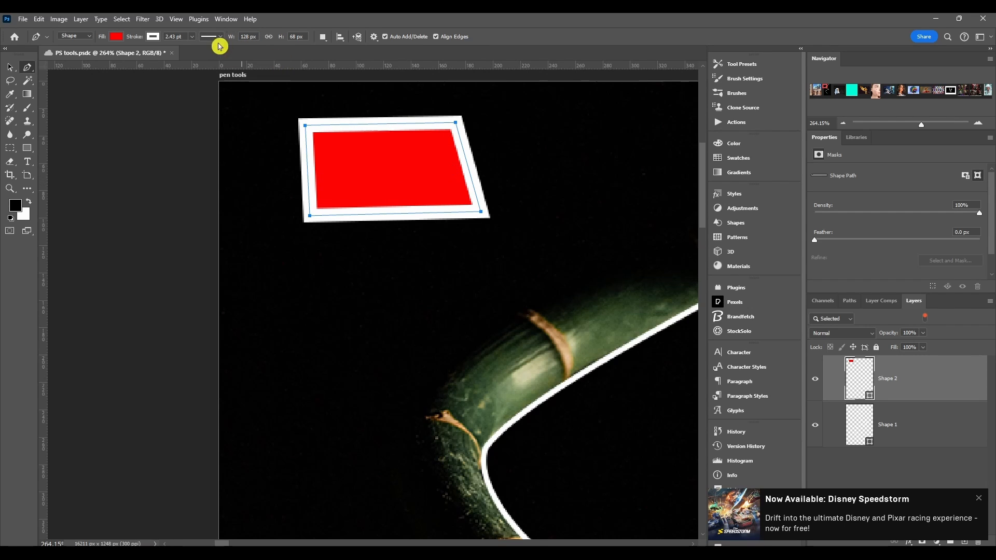
drag(280, 38, 305, 38)
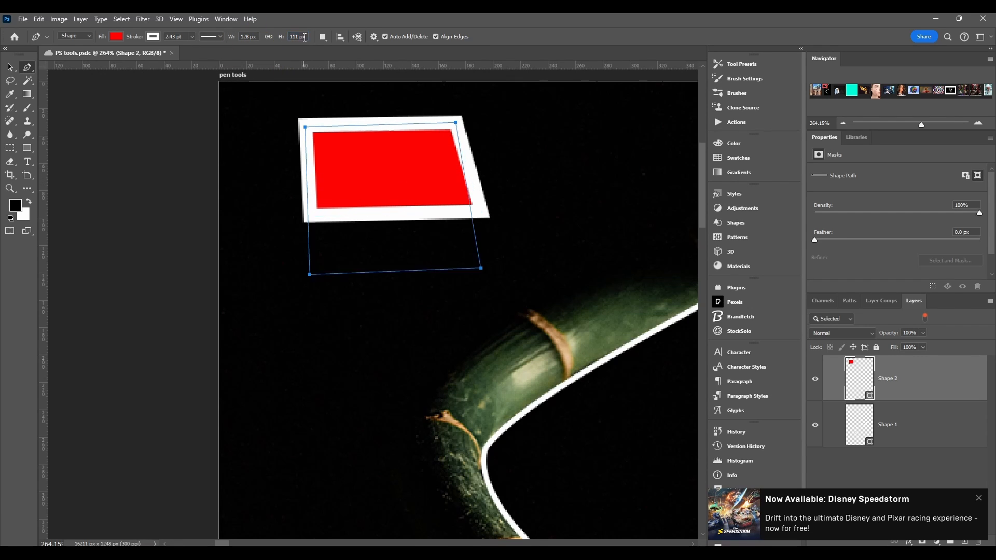
click(269, 40)
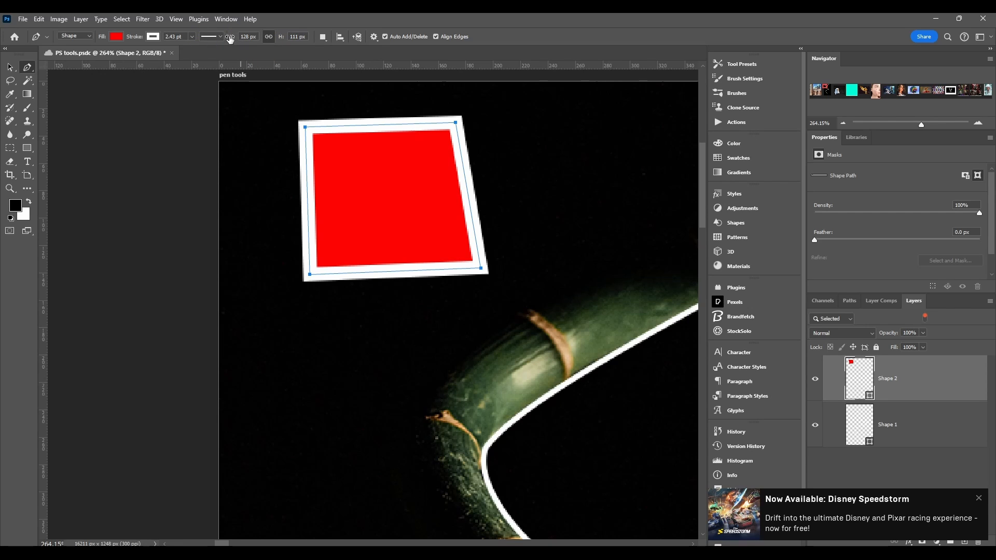
drag(230, 40, 261, 40)
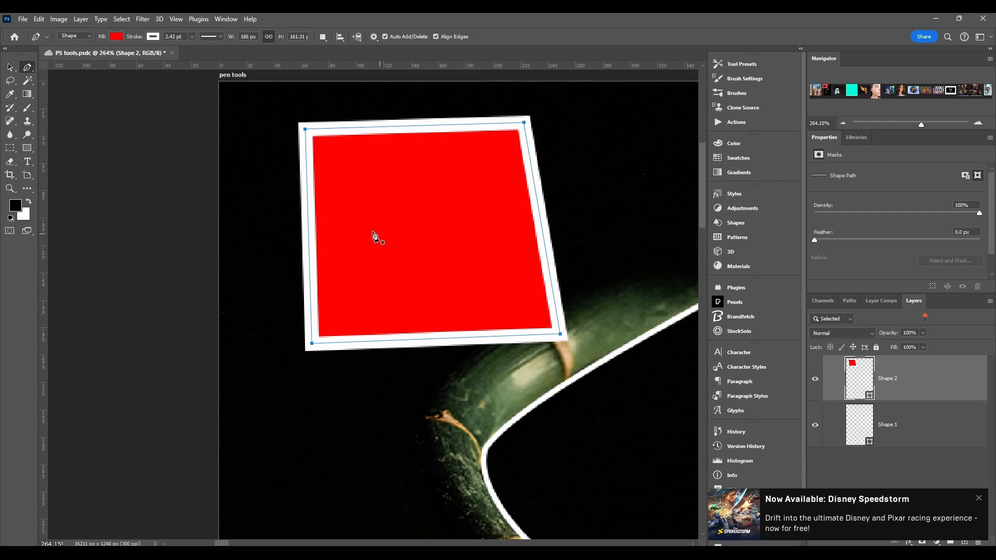
click(268, 38)
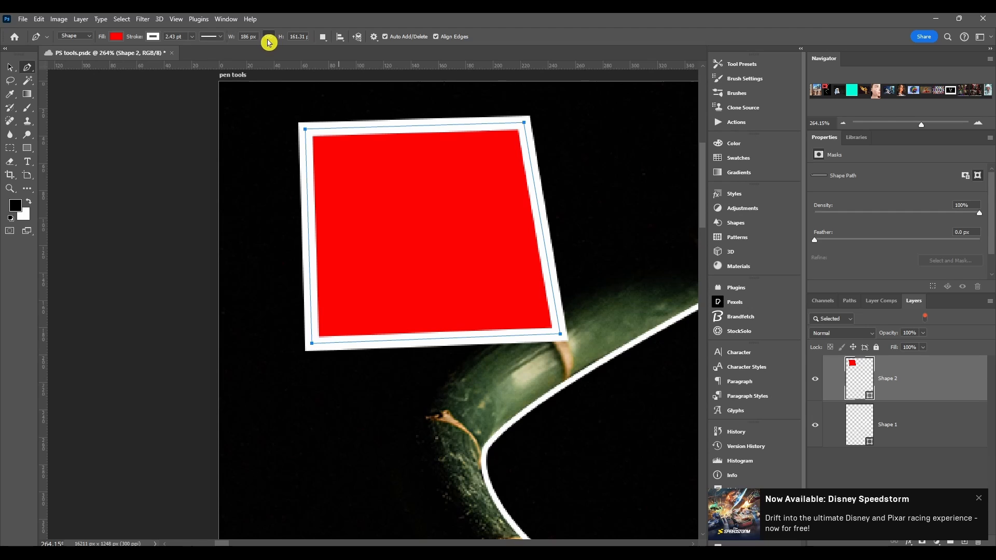
Step: Set the shape's path operation to Combine Shapes and review the other path operations
click(324, 39)
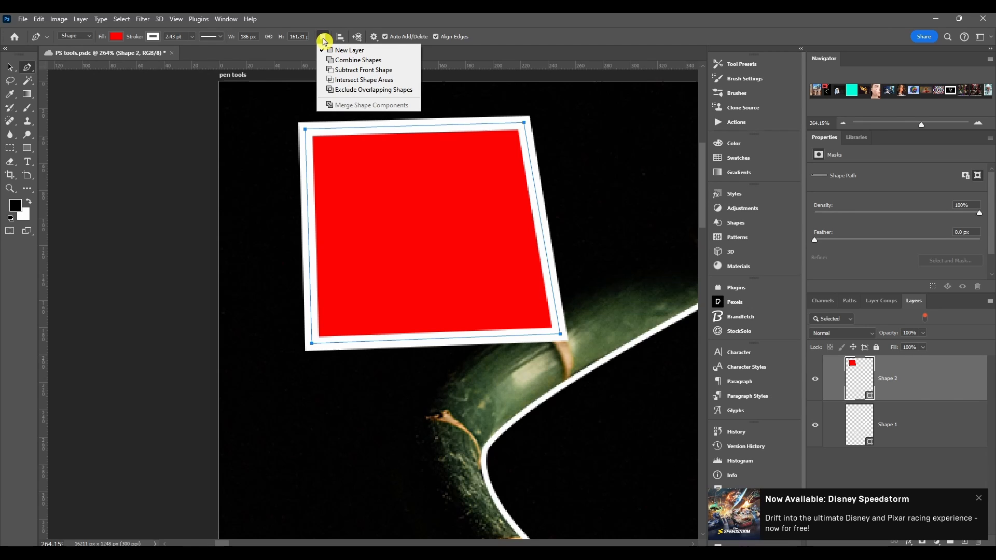
click(338, 60)
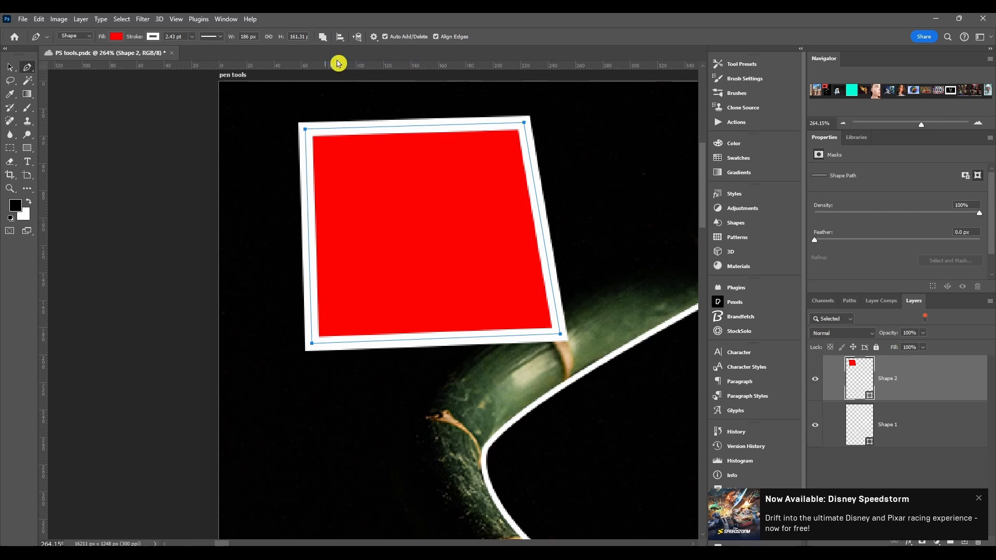
click(321, 39)
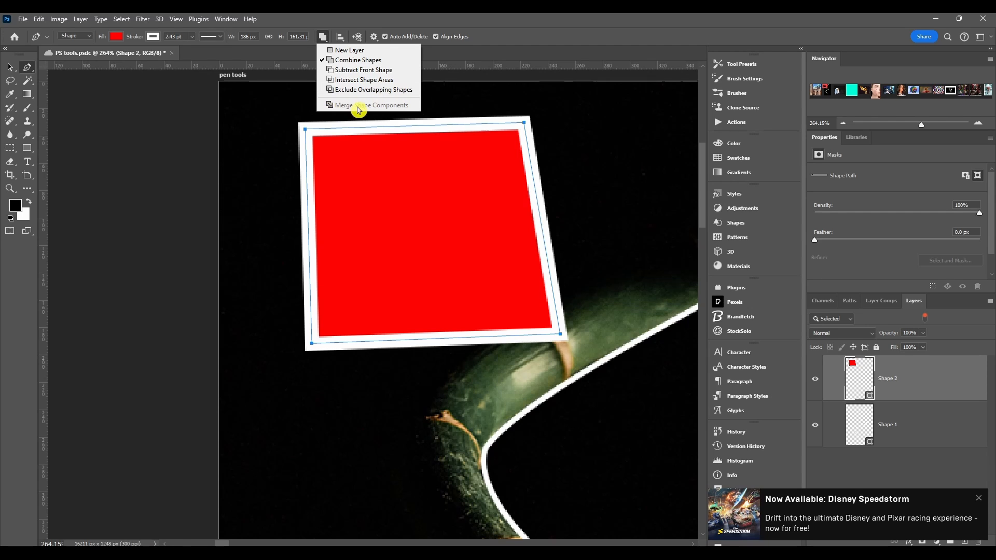
click(324, 24)
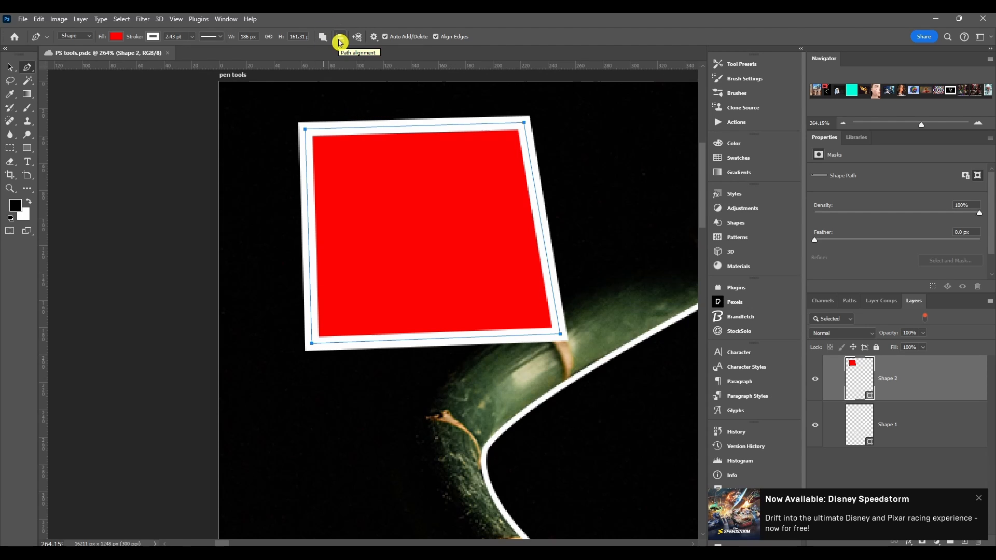
Step: Review the path alignment options, including the Align To choices, and the path arrangement commands
click(340, 41)
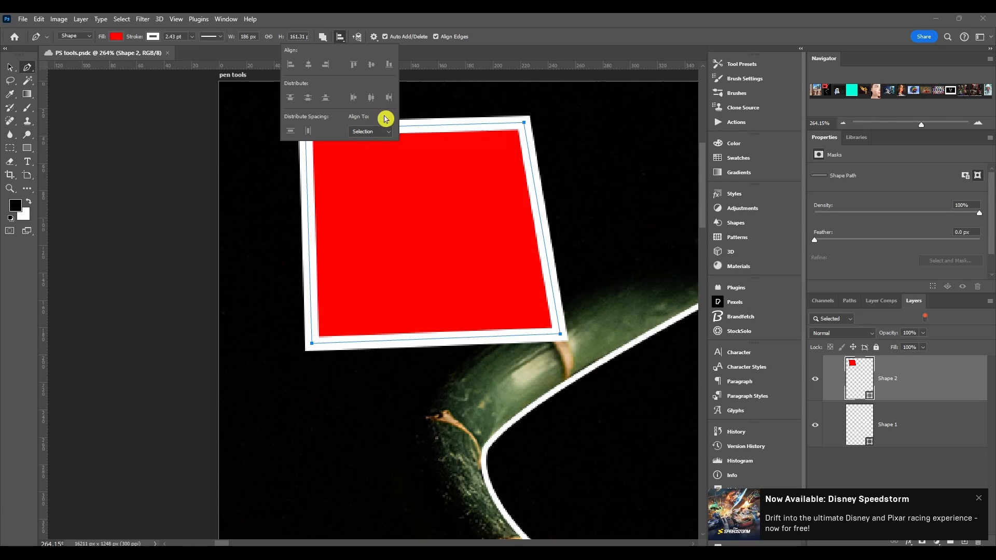
click(370, 132)
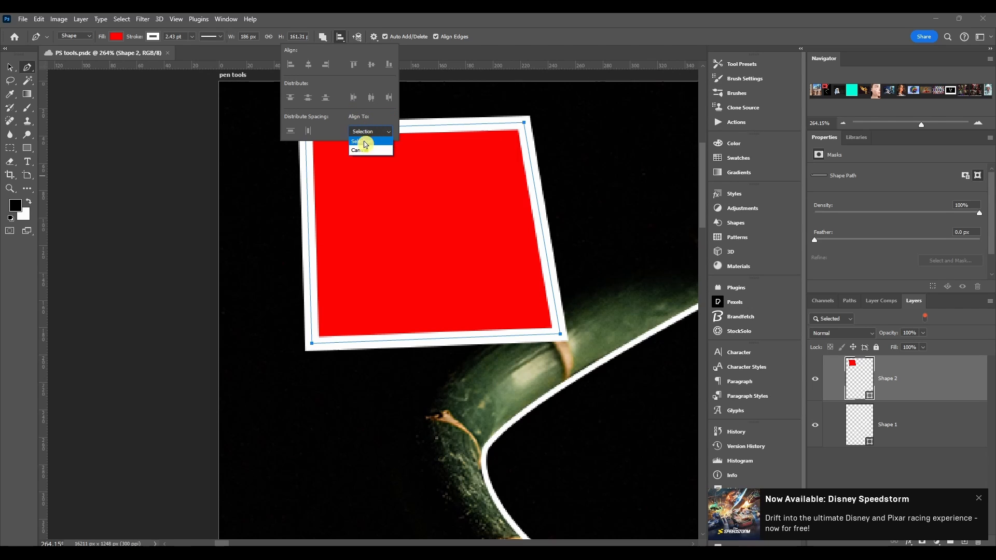
click(359, 39)
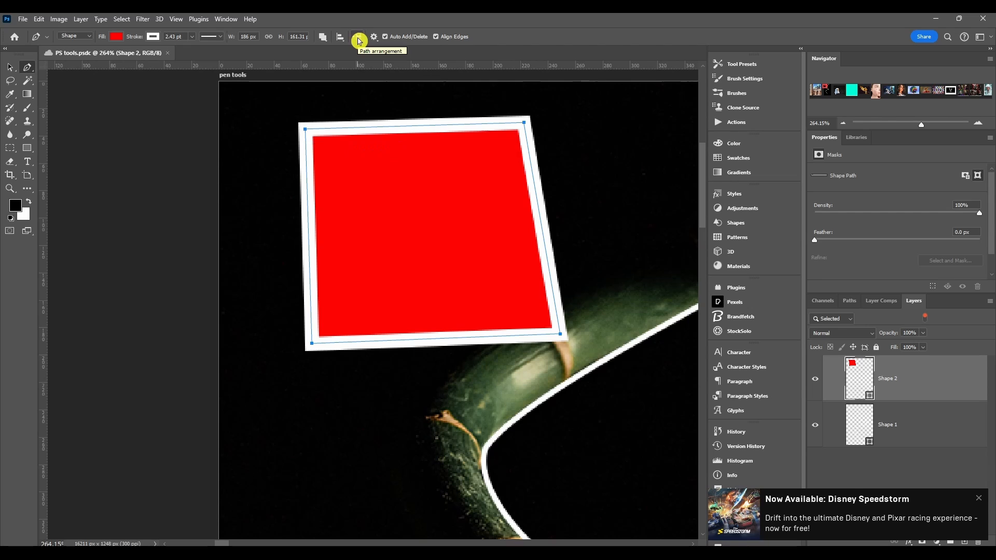
click(357, 38)
click(358, 39)
click(358, 38)
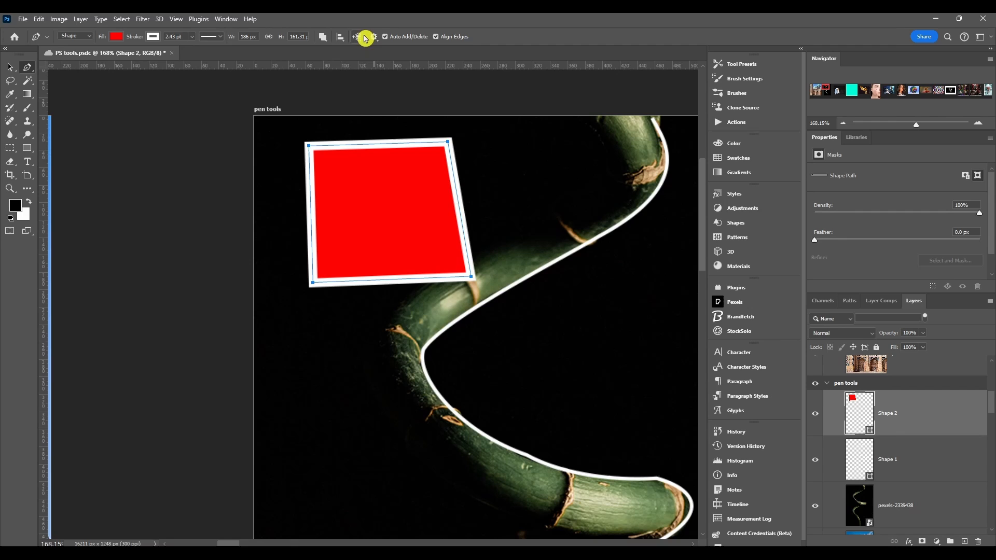
Step: Try a path outline thickness of 3 px and of 1.5 px on the red shape
click(374, 37)
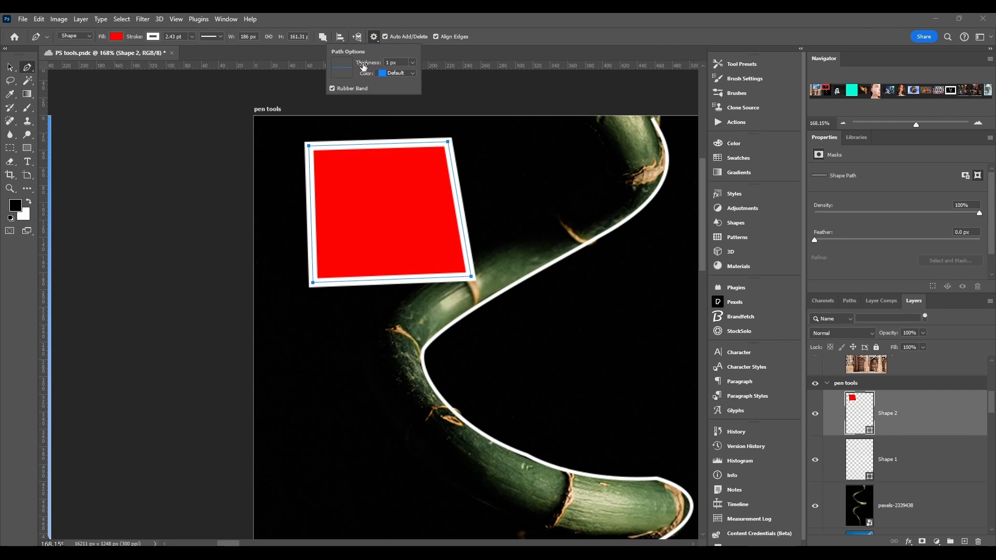
drag(367, 65, 374, 65)
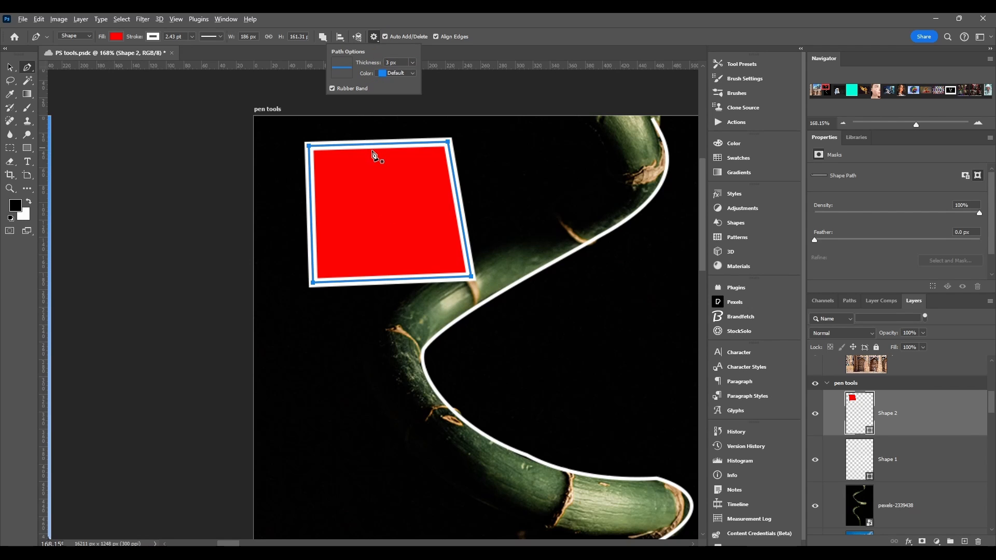
scroll(374, 156, up, 2)
scroll(374, 154, up, 3)
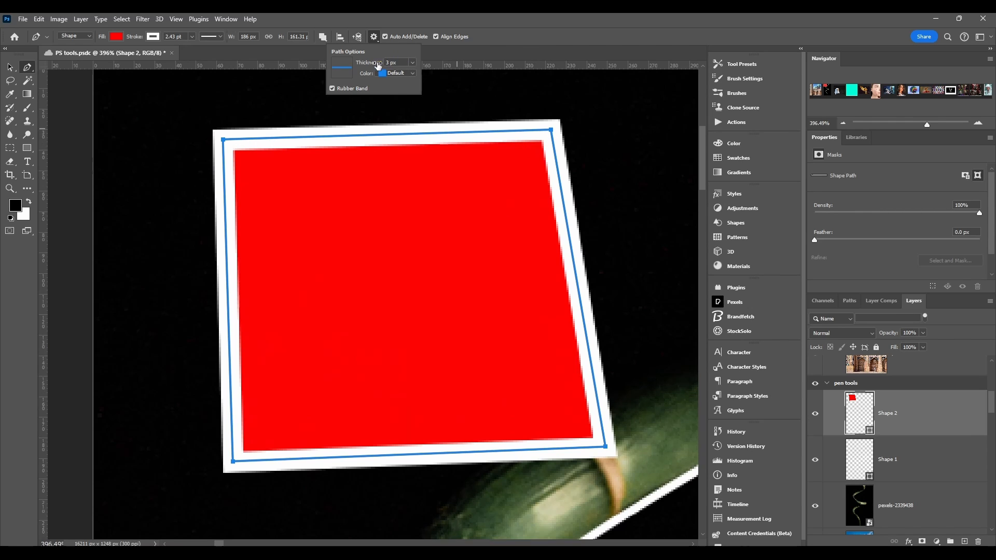
key(Return)
drag(366, 65, 369, 65)
Step: Try Magenta as the path outline color, return it to Default, and set the path thickness to 1 px
click(397, 73)
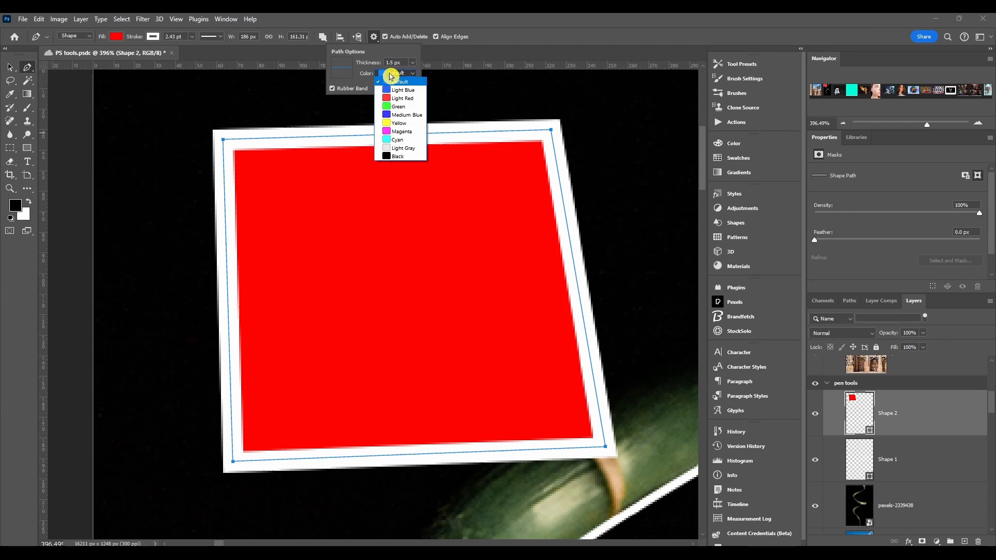
click(405, 131)
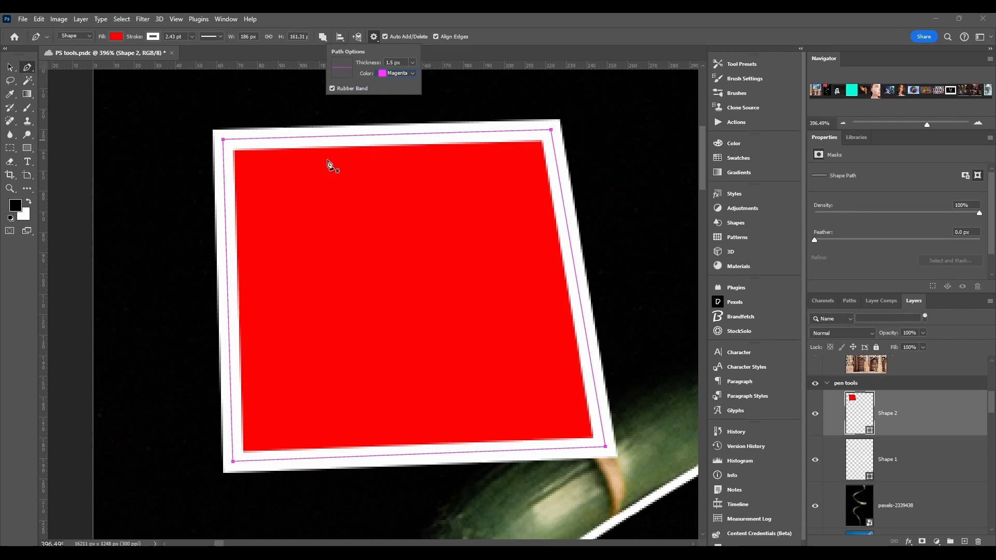
click(407, 73)
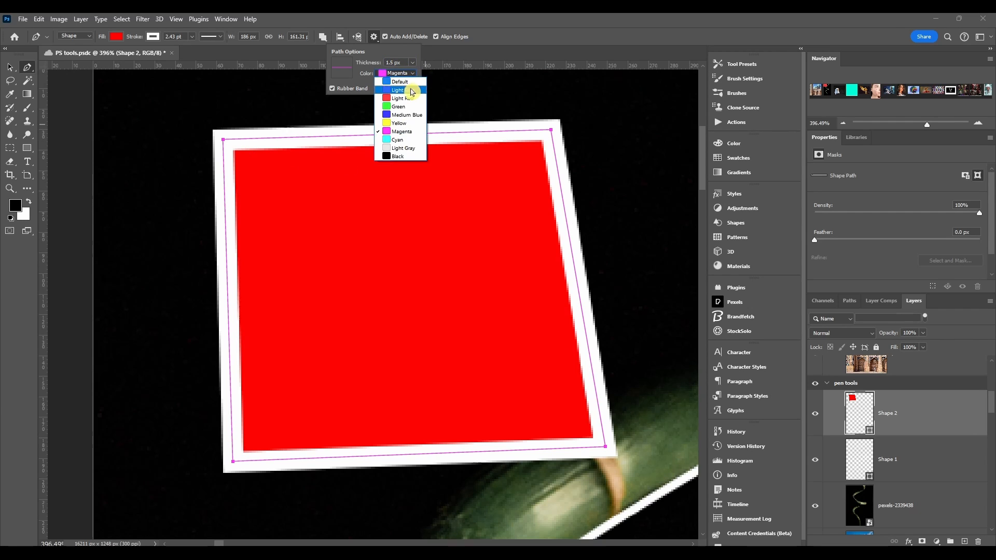
click(413, 78)
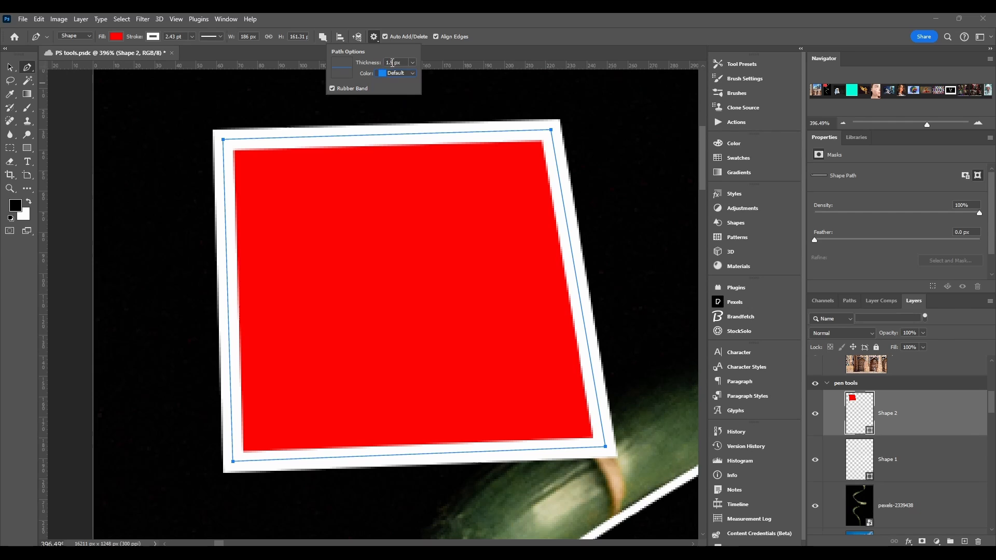
click(413, 62)
click(417, 101)
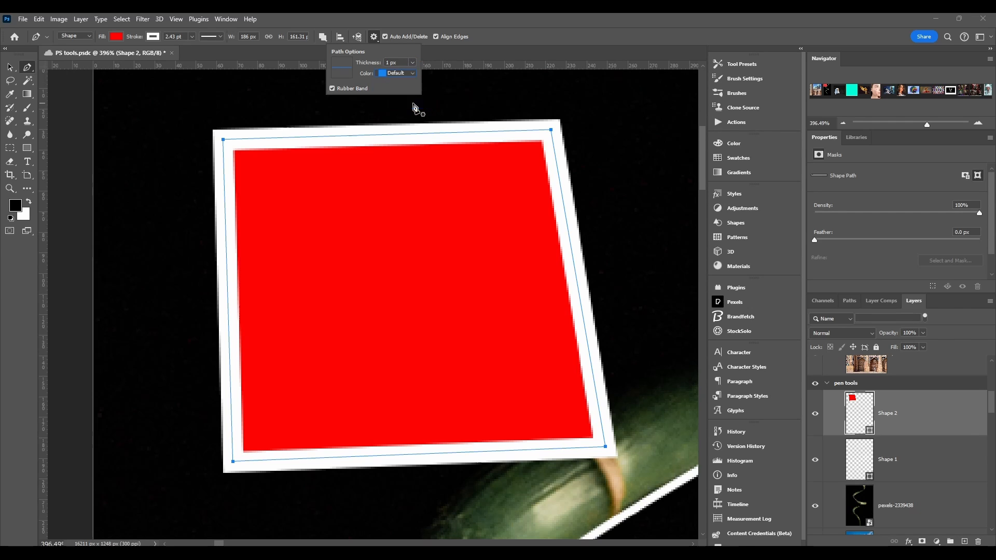
Step: Try drawing a straight segment above the red shape with the Rubber Band preview, and undo the segment
click(335, 90)
click(160, 98)
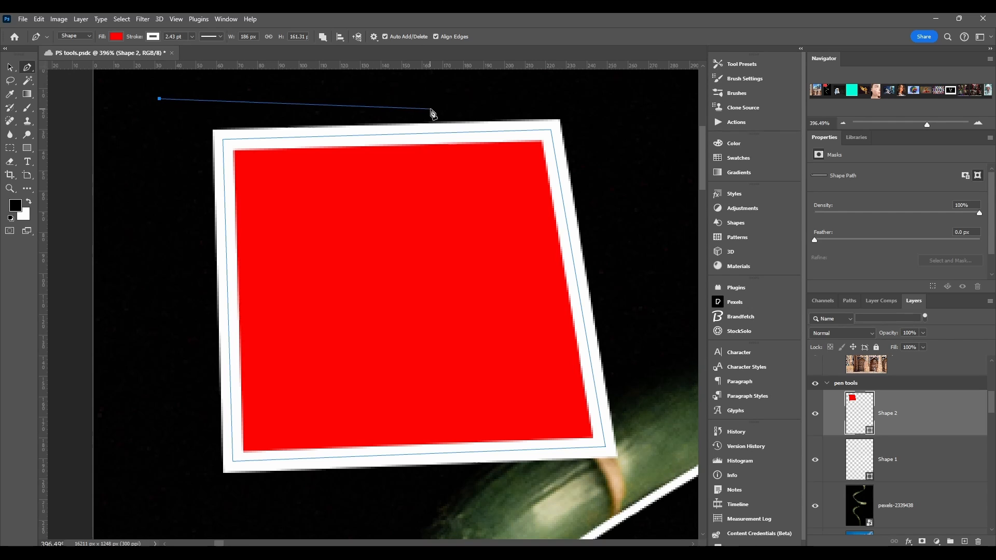
click(309, 98)
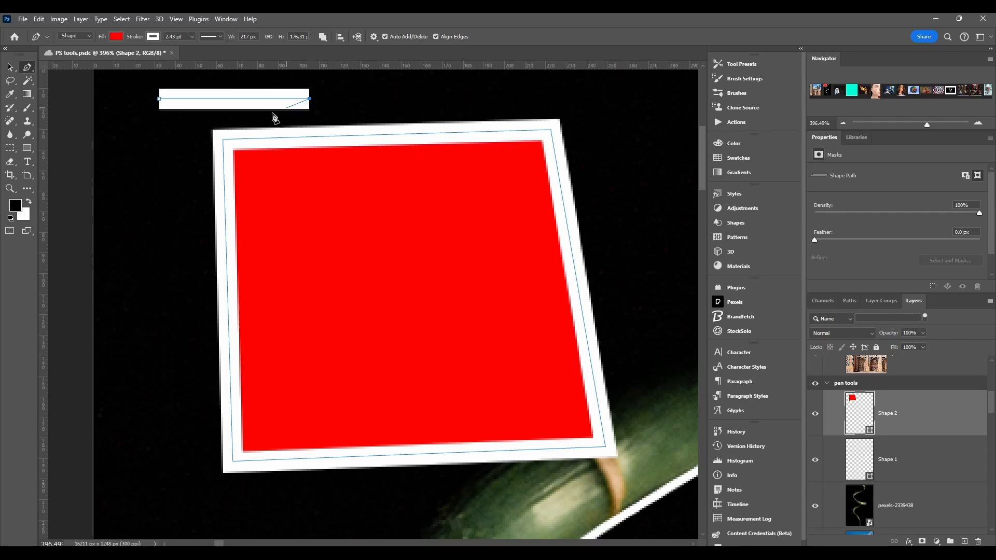
key(ctrl+z)
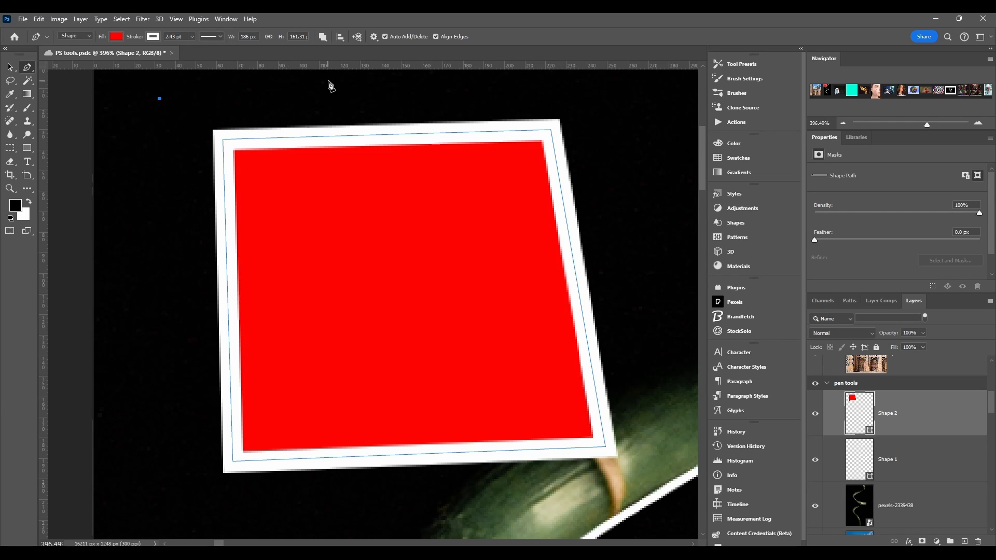
Step: Turn Rubber Band off, try drawing two segments of a small triangle beside the red shape, and undo them
click(373, 37)
click(333, 88)
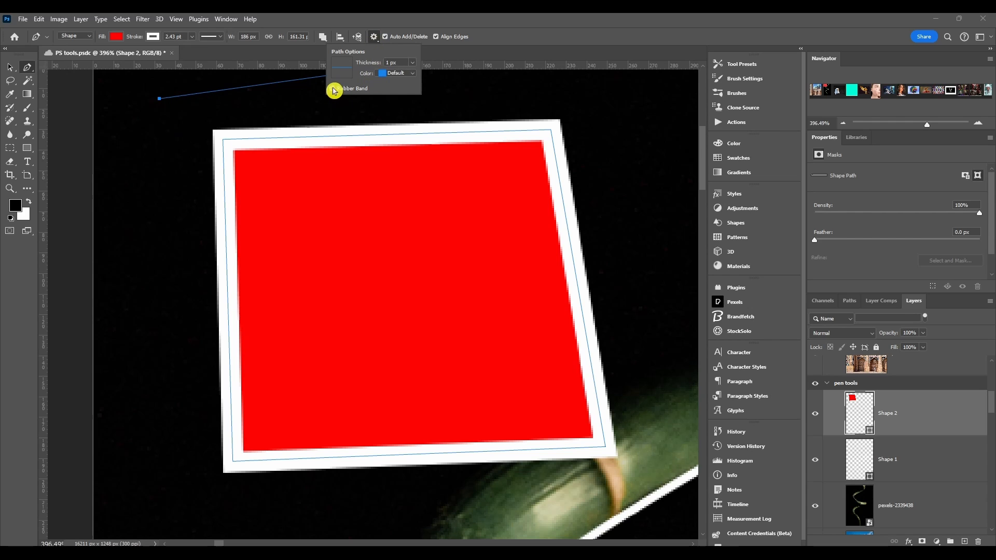
click(336, 91)
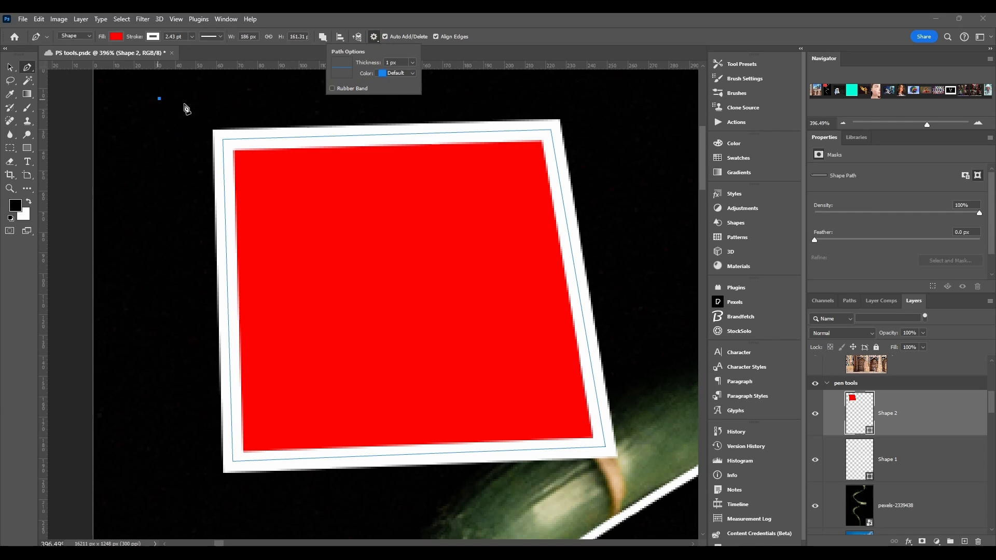
click(243, 97)
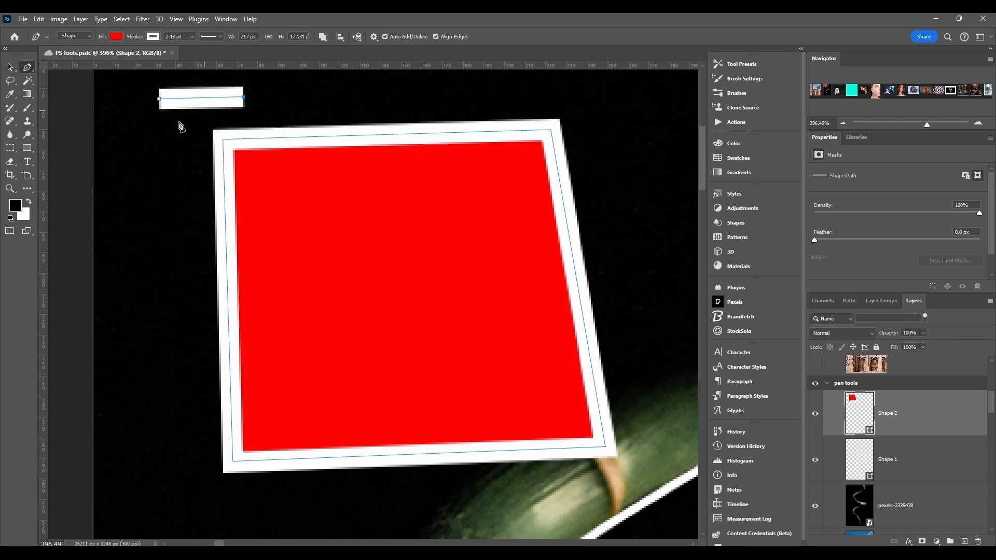
click(166, 169)
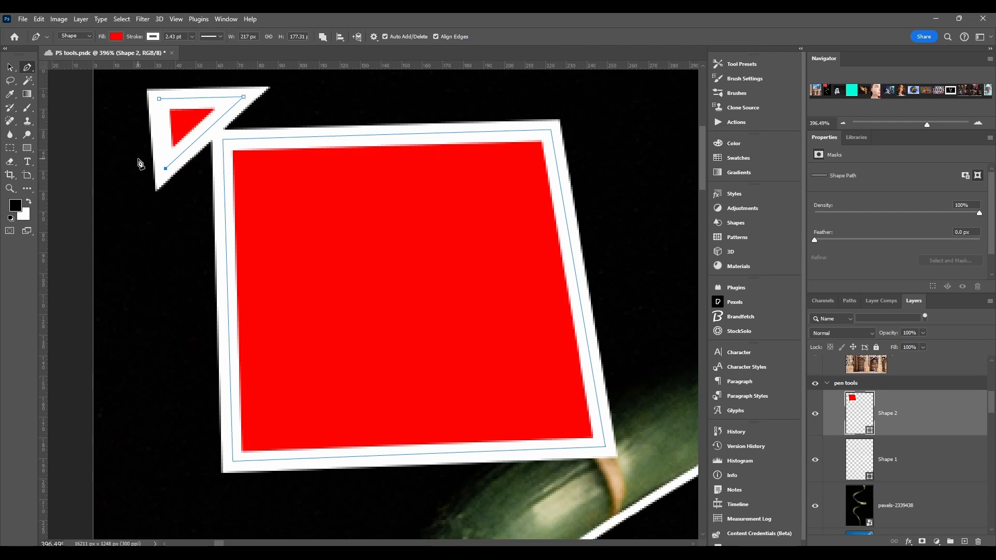
key(ctrl+z)
key(ctrl+z)
Step: Turn Rubber Band back on, check its preview from the started anchor point, and discard that path
click(374, 37)
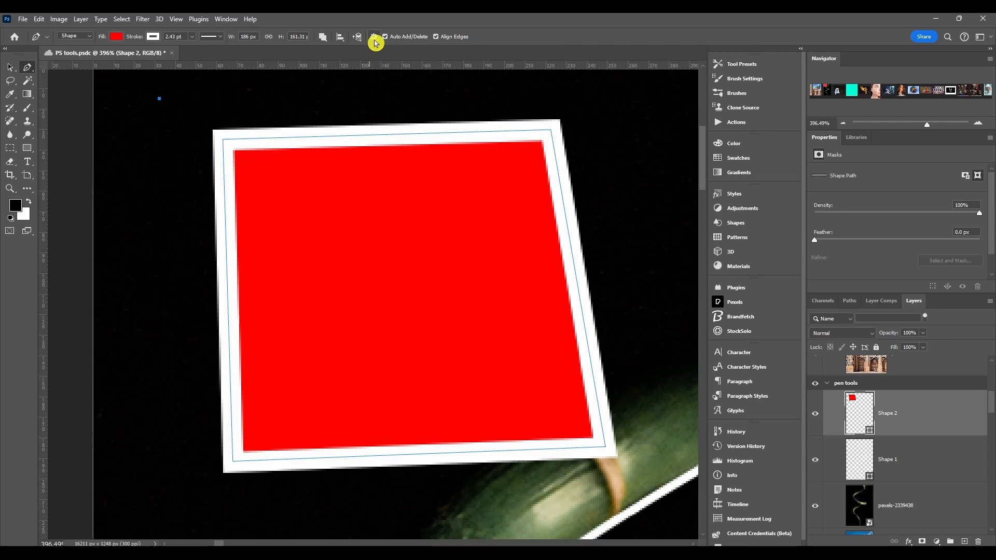
click(332, 89)
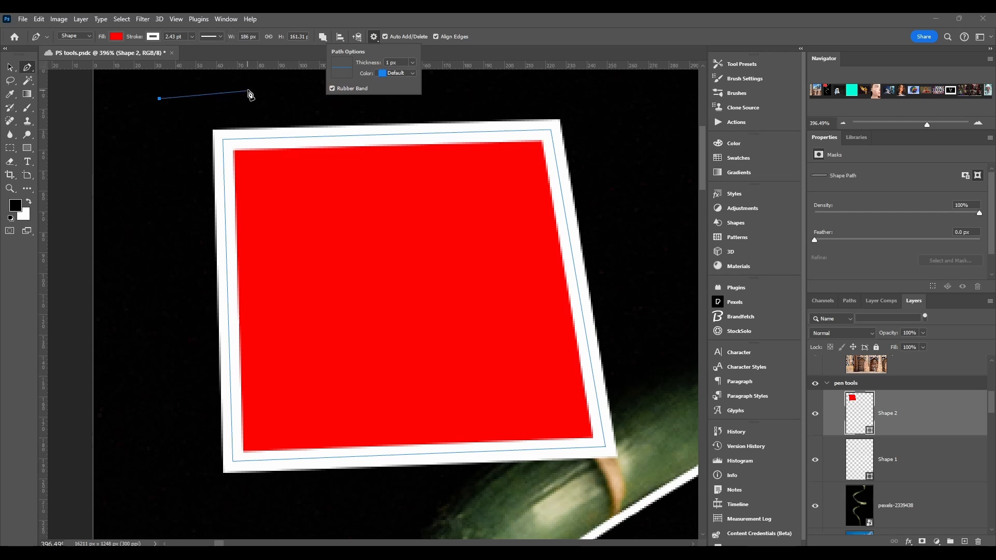
drag(195, 105, 208, 144)
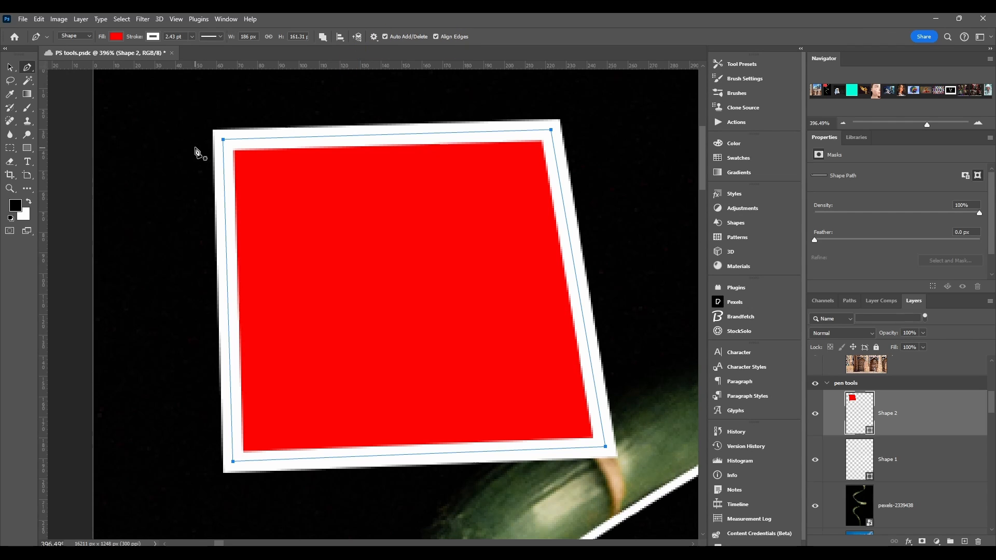
Step: Switch the Pen tool from Shape mode to Path mode
click(73, 36)
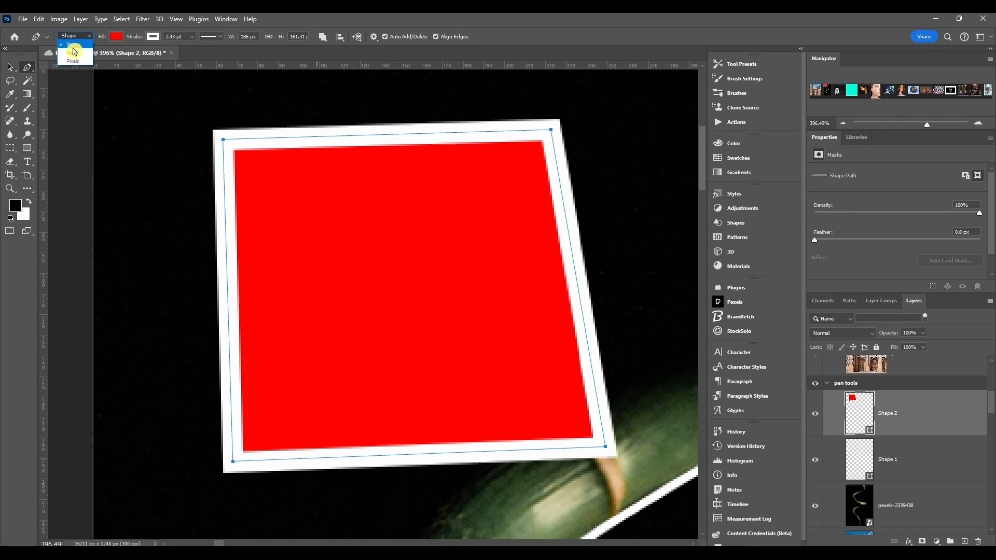
click(71, 55)
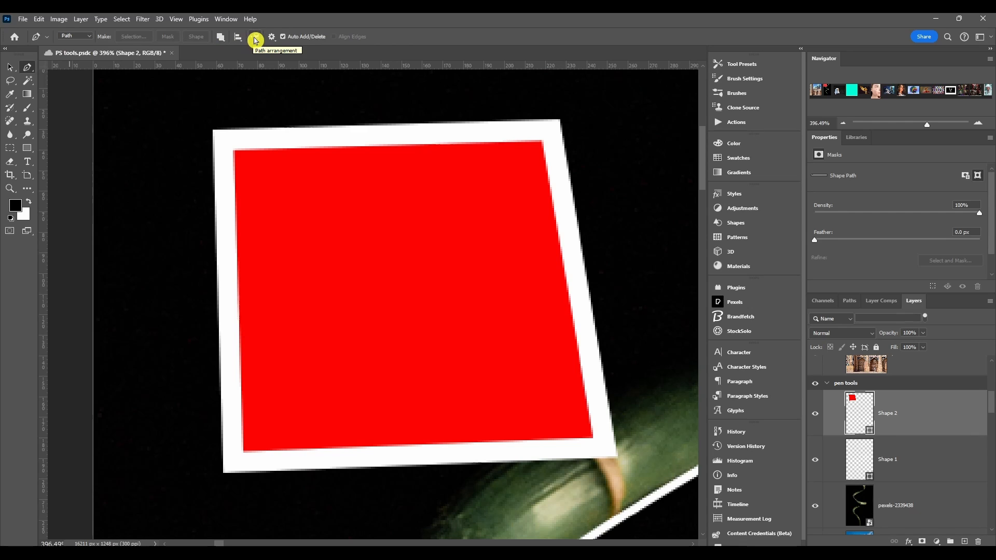
Step: Convert the closed curved path into a new anti-aliased selection with a 0-pixel feather radius, and deselect it
click(271, 37)
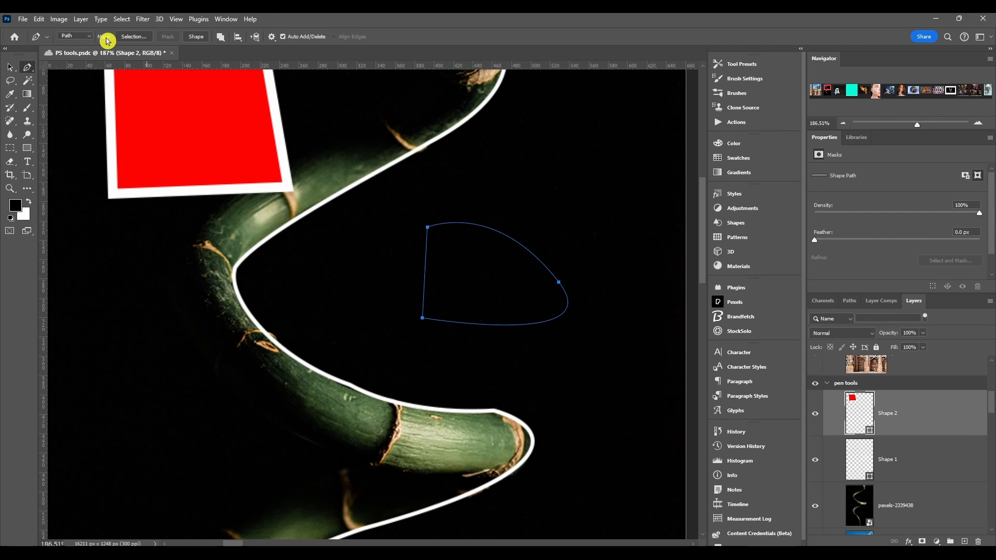
click(143, 38)
drag(457, 139, 262, 188)
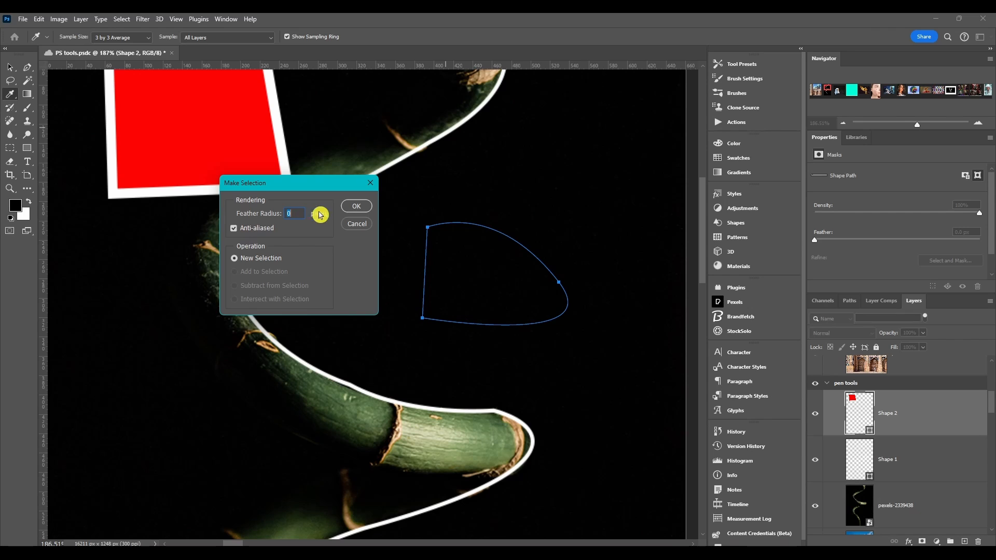
click(234, 229)
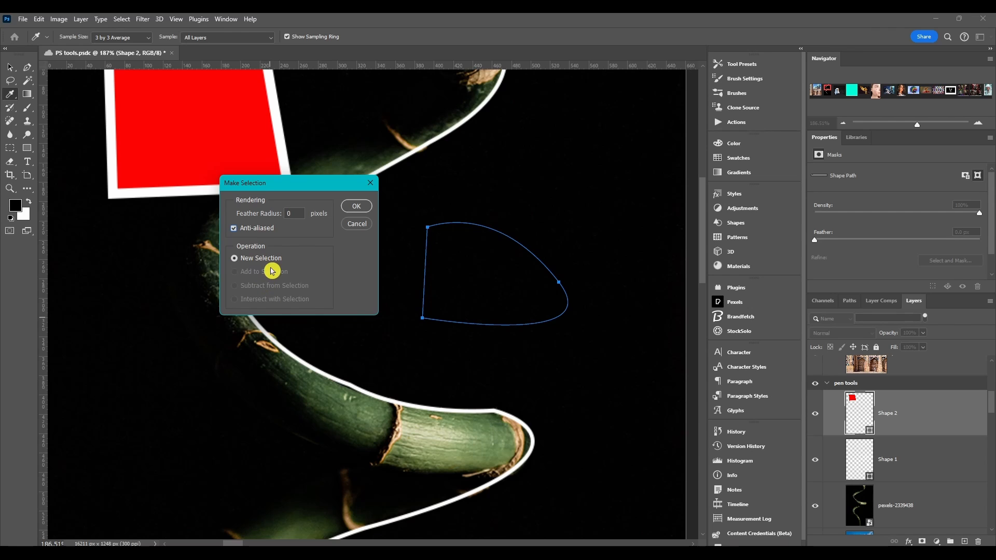
click(356, 207)
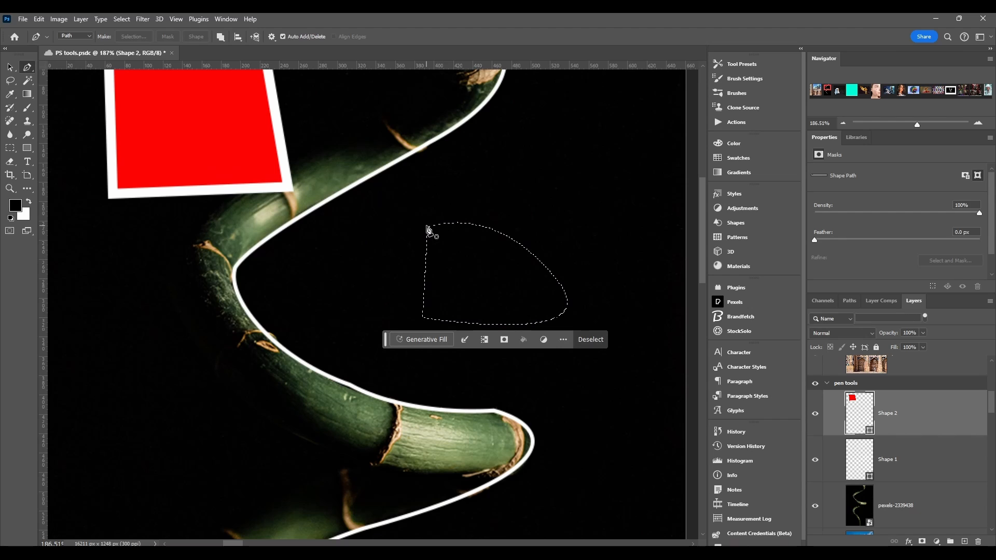
click(587, 340)
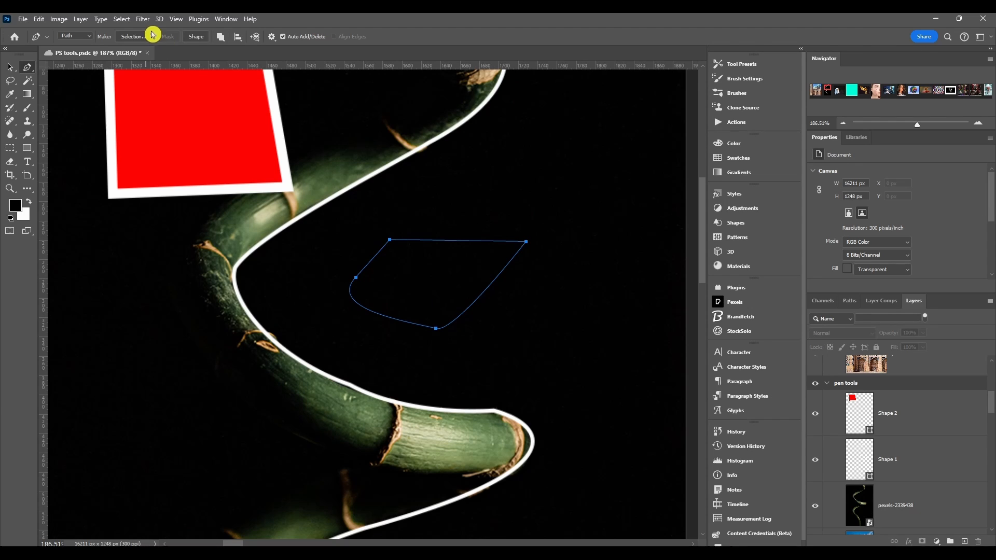
Step: Convert the closed four-point path beside the bamboo into a shape
click(197, 37)
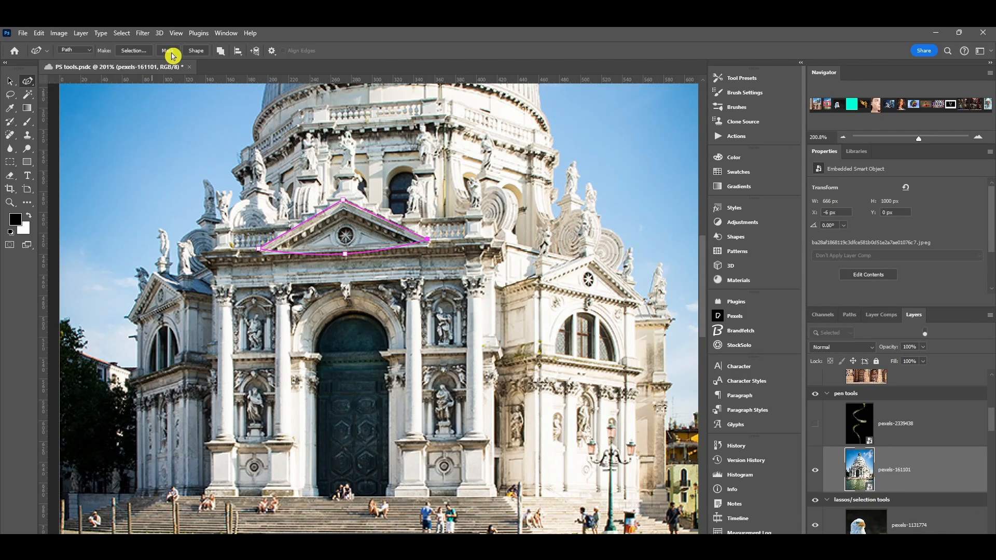
Step: Mask the pexels-161101 layer with the pediment path, and reshape the vector mask by moving its upper, lower and right-hand anchor points
click(171, 40)
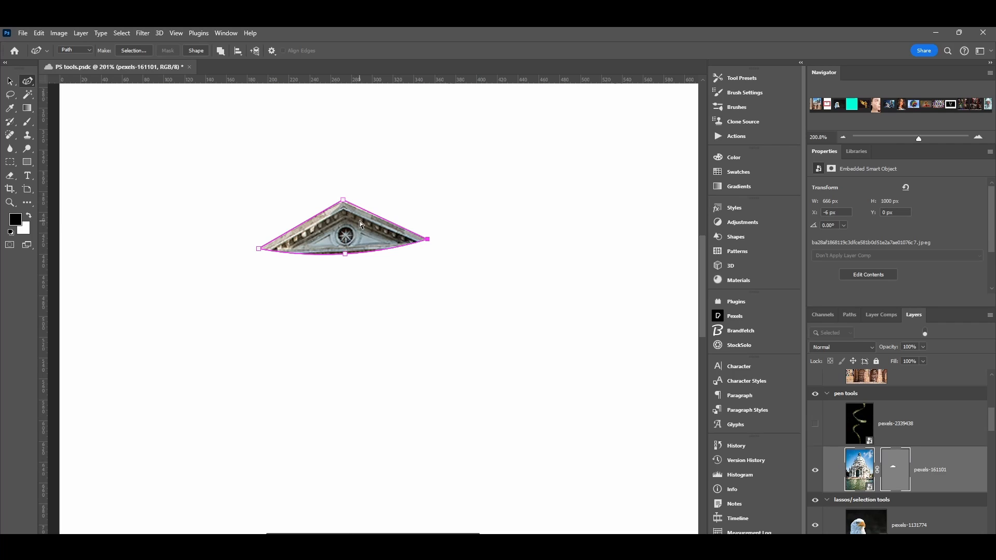
drag(343, 199, 318, 154)
click(379, 252)
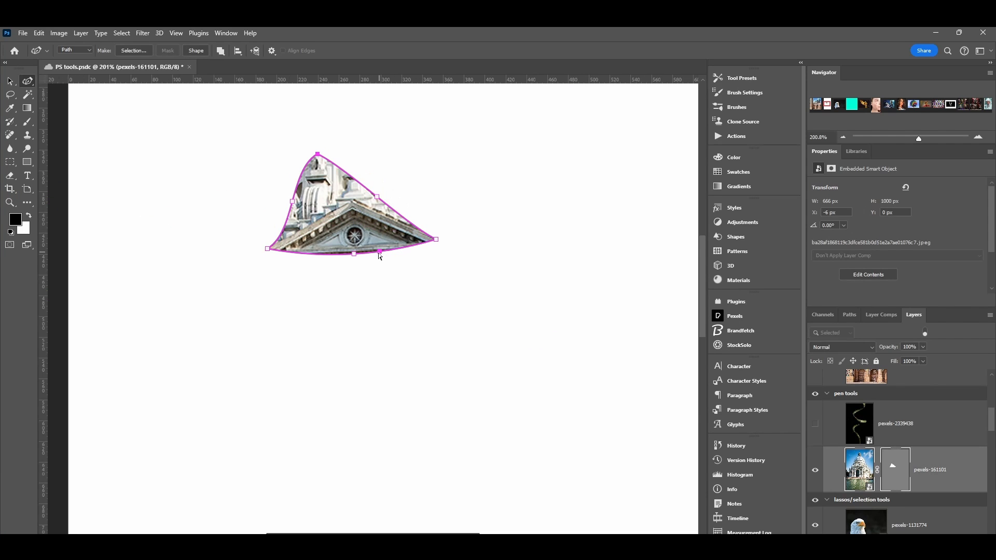
drag(355, 260, 358, 301)
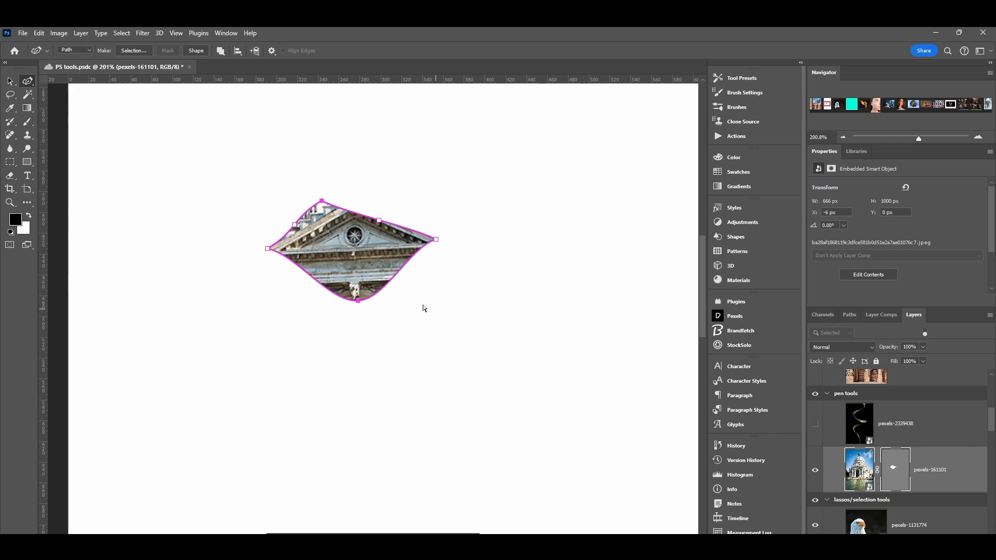
drag(436, 239, 466, 216)
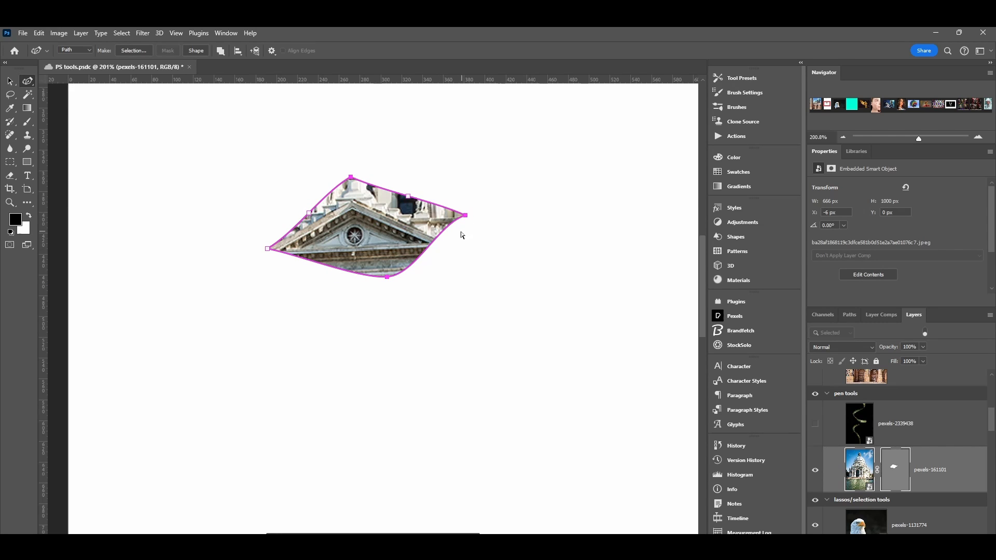
Step: Convert the right, bottom and upper-left edge anchor points of the vector mask into corner points
click(409, 197)
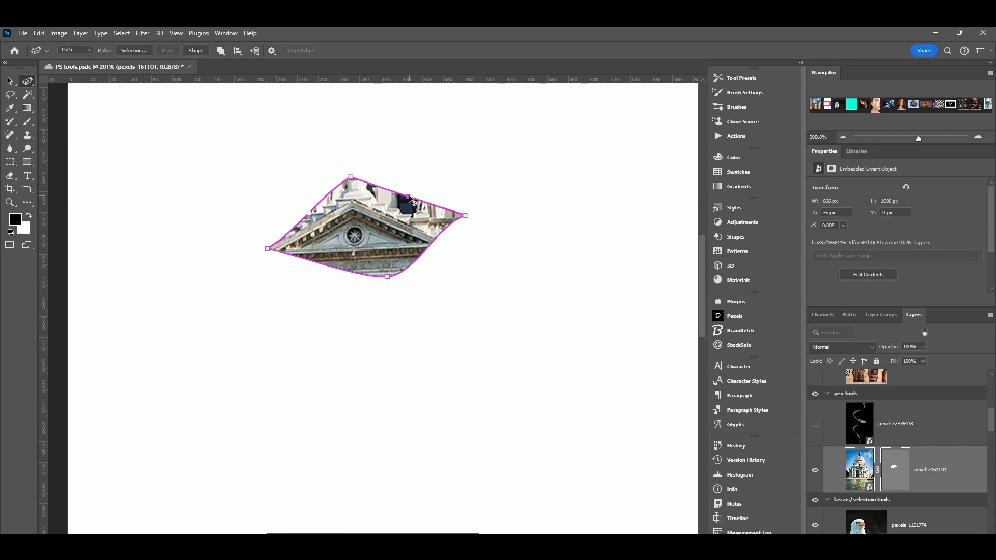
double_click(466, 215)
click(466, 216)
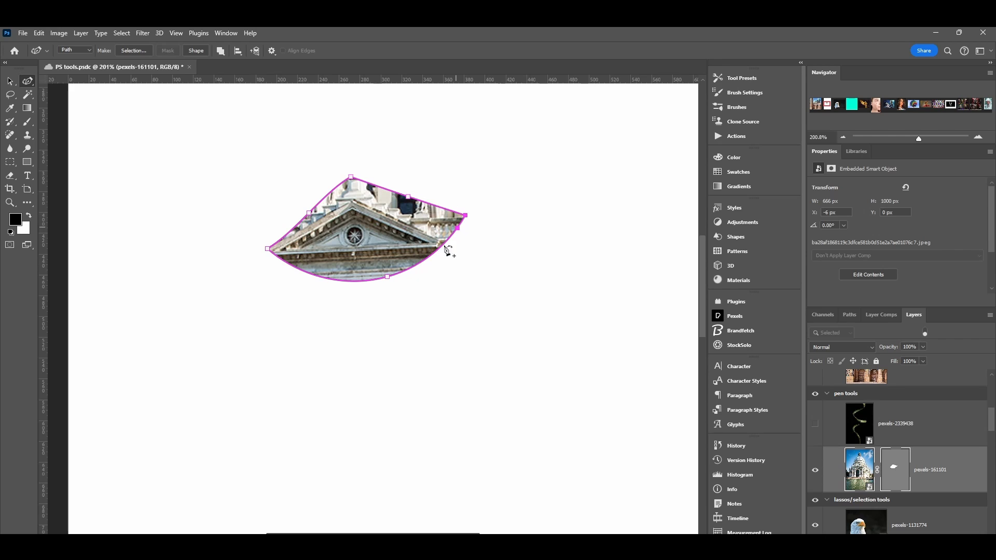
click(387, 279)
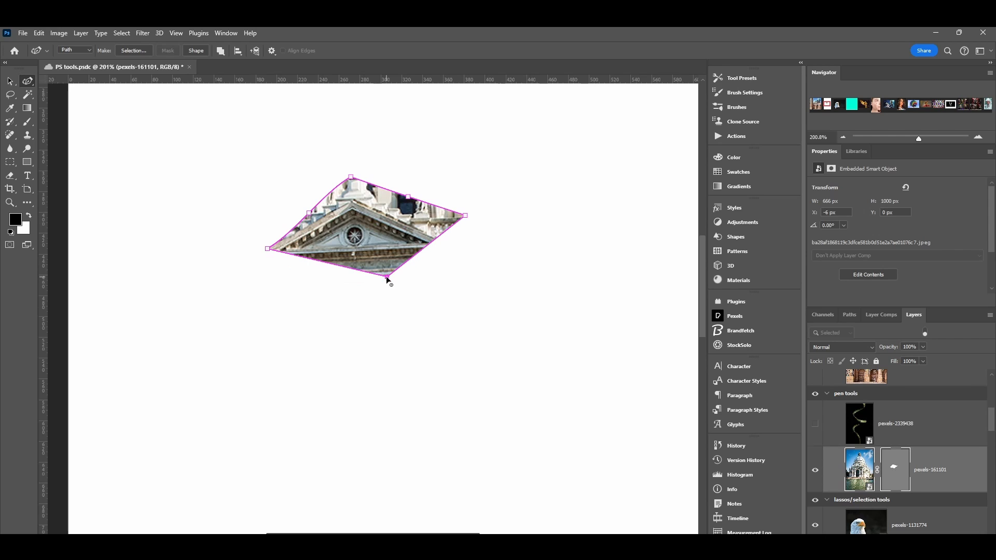
double_click(309, 213)
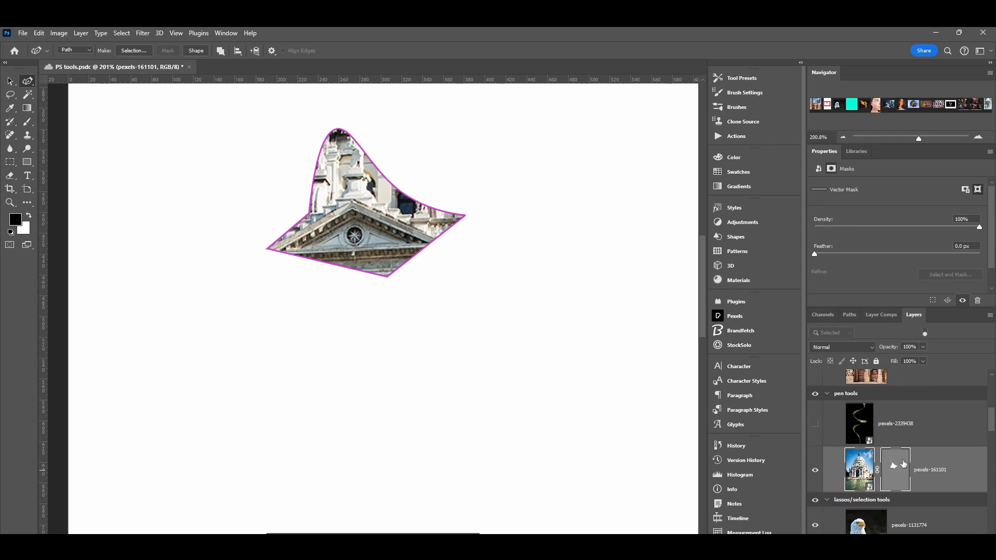
Step: Open the document's list of paths to examine the pexels-161101 vector mask path
click(848, 316)
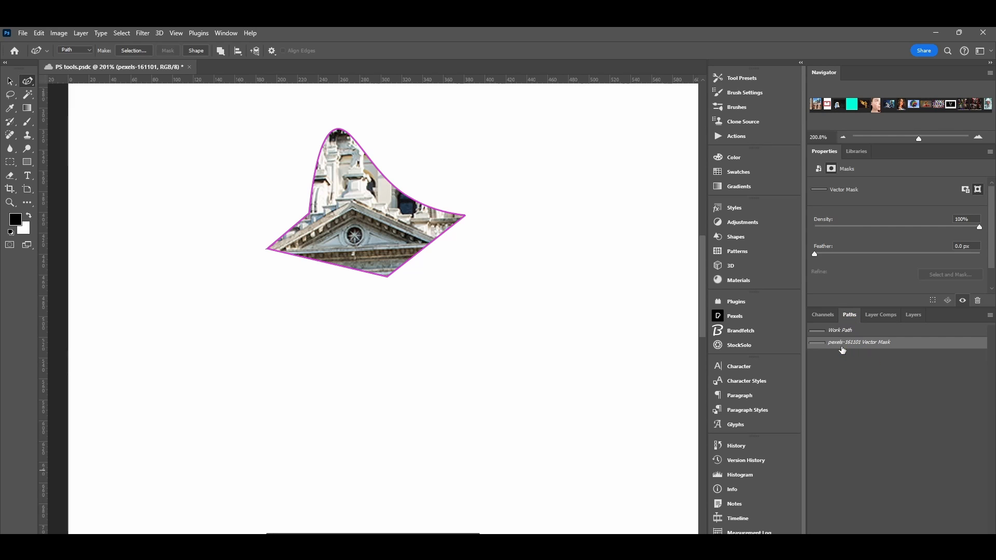